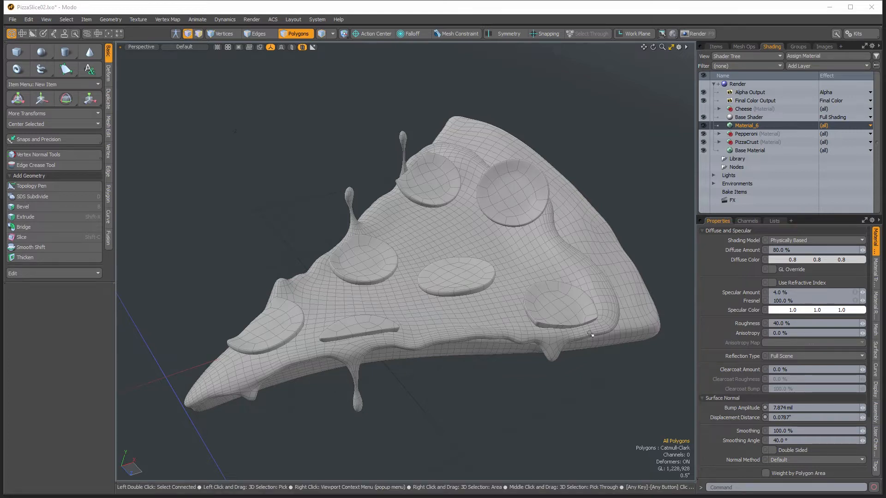
Select a continuous edge path along the cheese rim from the crust-side drip to the long drip, using shortest-path selection
left_click_drag(590, 334, 534, 328, "alt")
right_click_drag(533, 329, 358, 348, "alt")
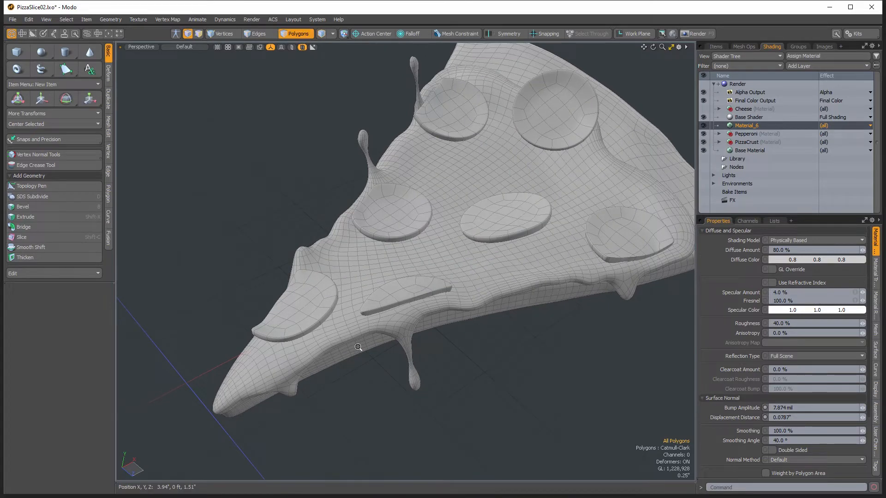
right_click_drag(382, 345, 525, 284, "alt")
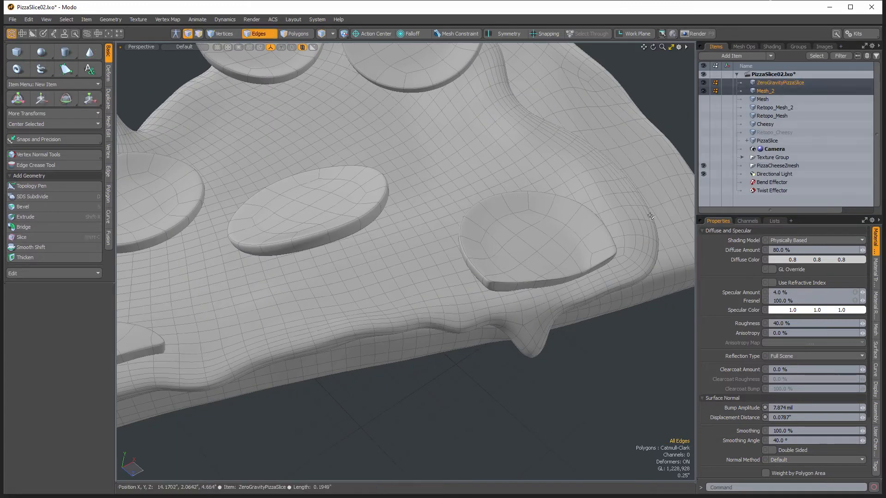
right_click_drag(547, 231, 605, 230, "alt")
left_click_drag(605, 229, 613, 247, "alt")
right_click_drag(613, 248, 672, 239, "alt")
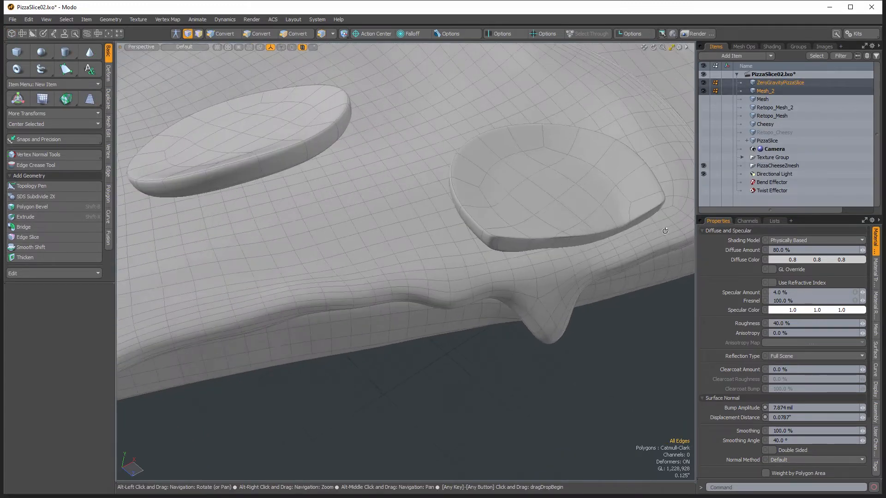
left_click(671, 239)
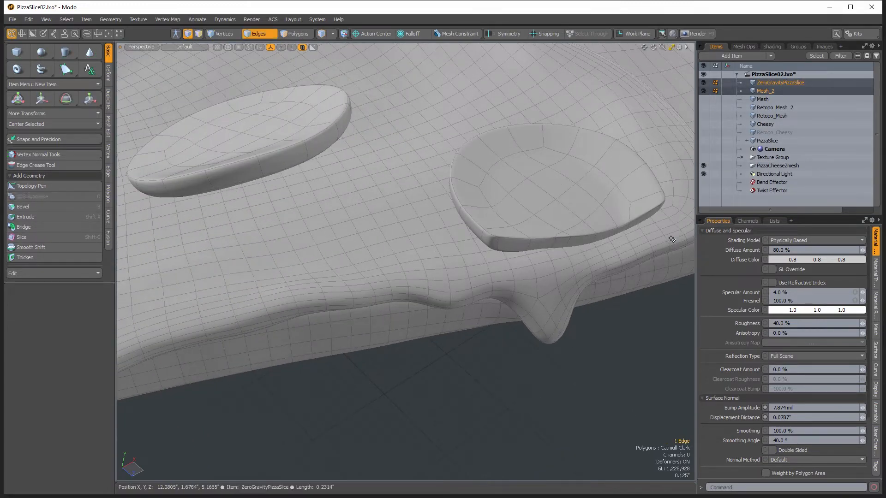
left_click(271, 308, "shift")
left_click_drag(271, 308, 432, 258, "alt+shift")
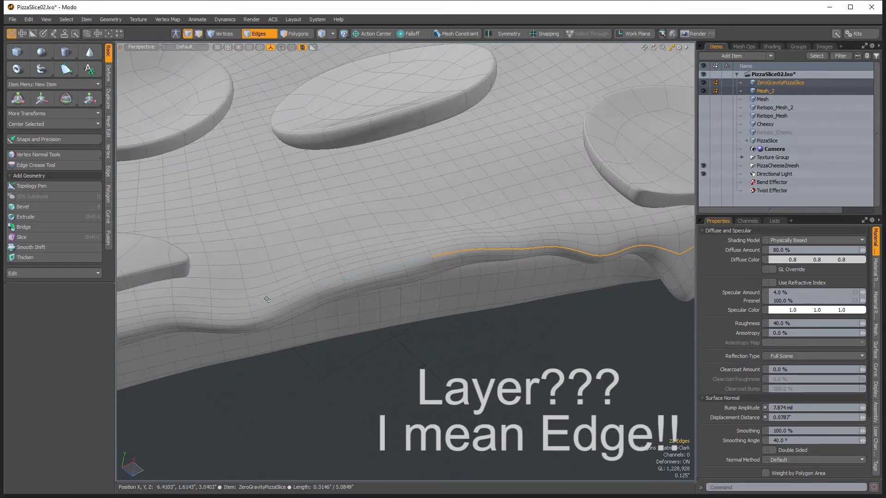
left_click_drag(267, 300, 260, 328, "alt")
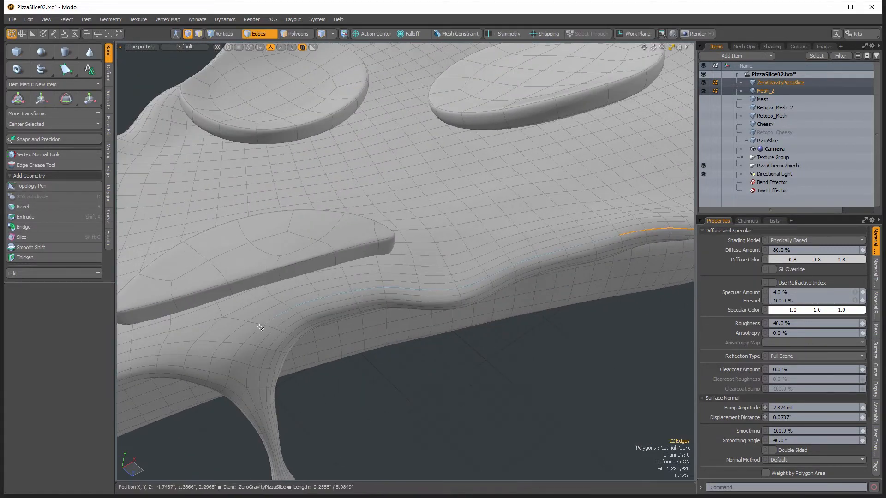
key("alt")
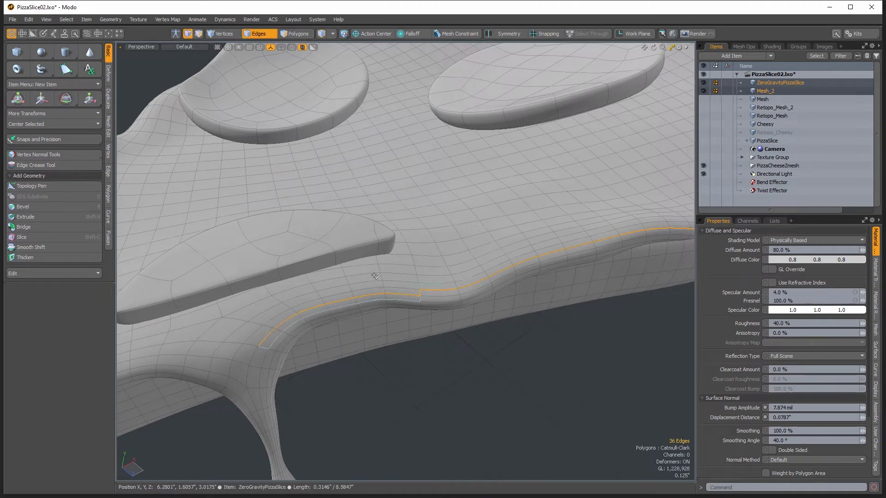
Turn off Shortest Path Mode, add a separate rim edge past the long drip, and fill in the edges between
left_click(66, 19)
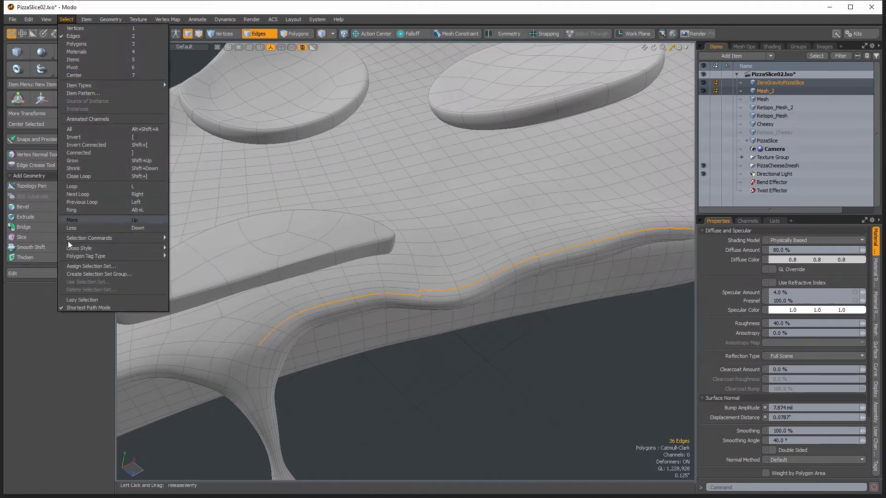
left_click(84, 308)
left_click_drag(258, 314, 377, 323, "alt")
key("2")
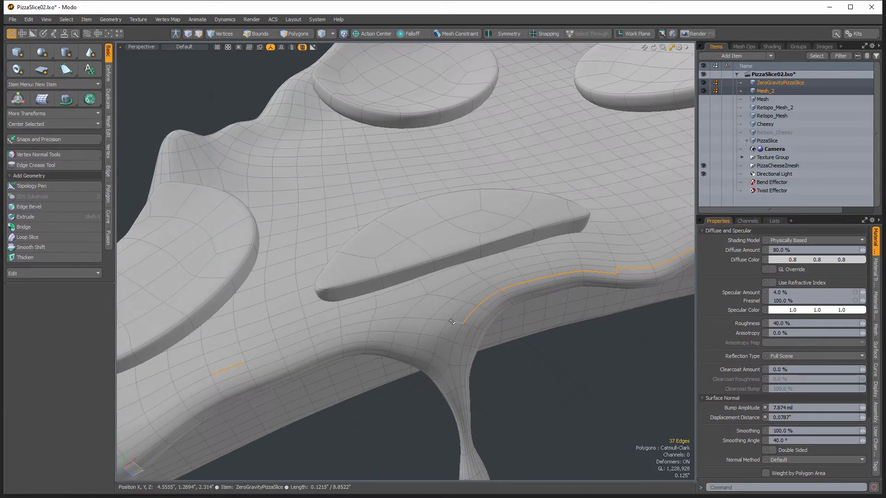
left_click(328, 330)
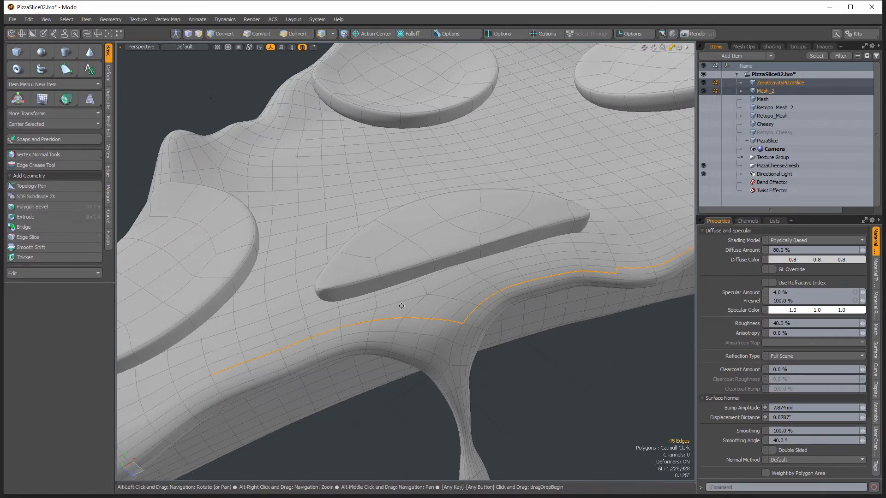
Add an edge beside the central oval pepperoni and try to fill the selection between it and the rim path
left_click_drag(378, 307, 436, 369, "alt")
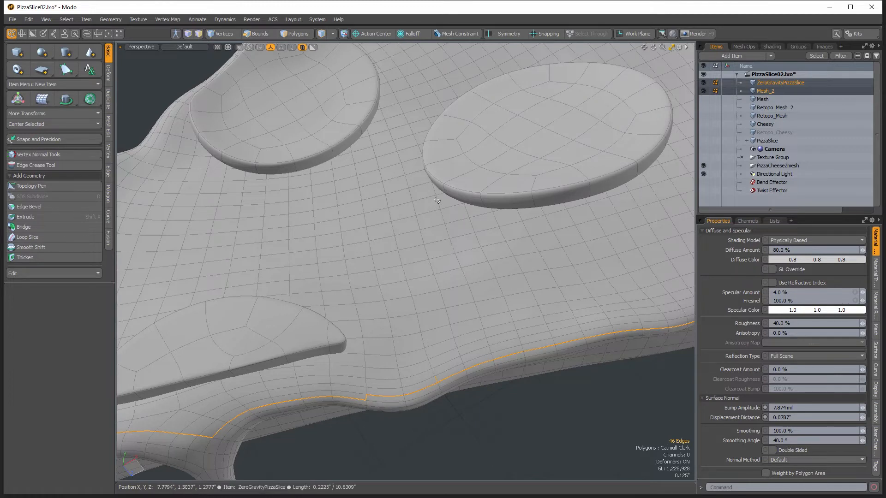
key("2")
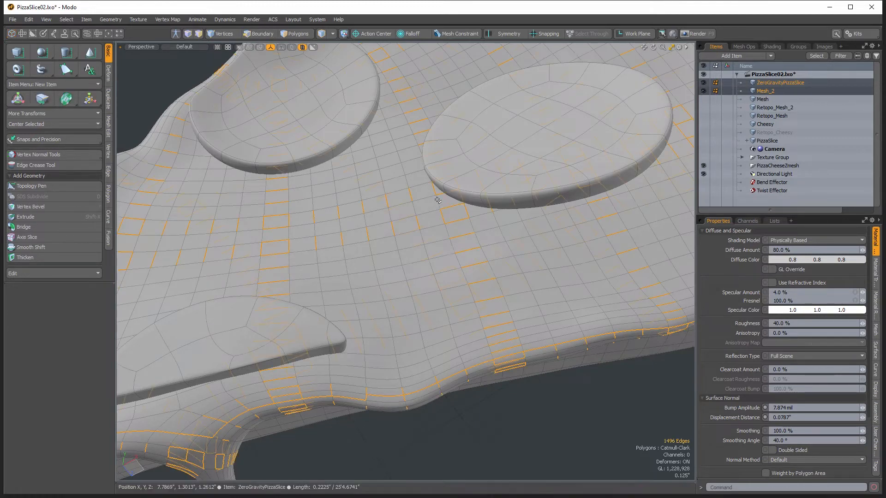
double_click(439, 202)
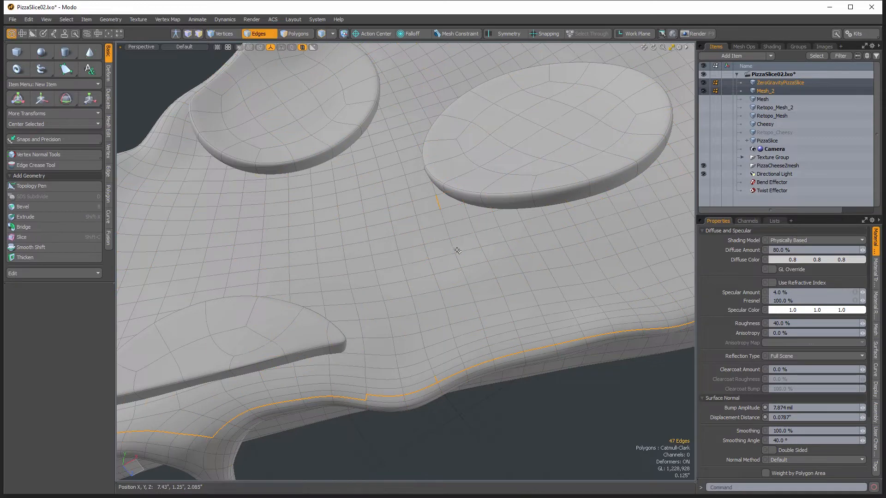
left_click(440, 197, "ctrl")
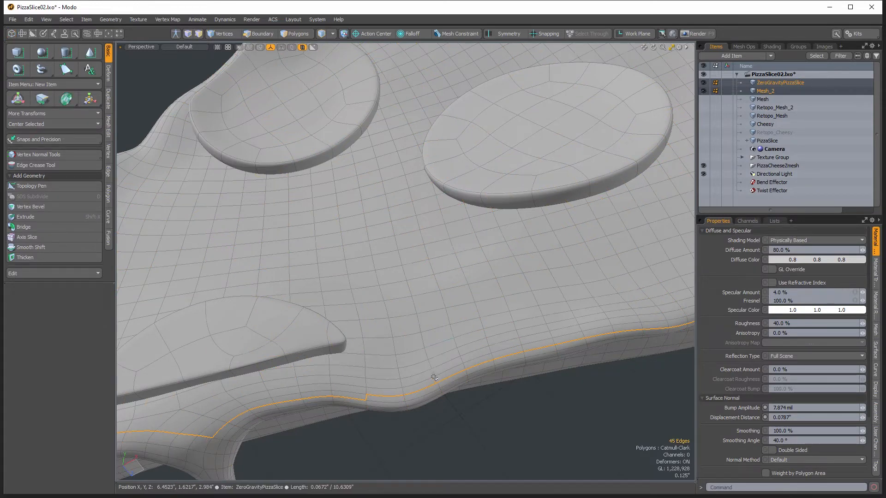
Select two distant edges on the same loop below the oval pepperoni and fill in the edges between them
left_click_drag(422, 359, 416, 294, "alt")
left_click(431, 302)
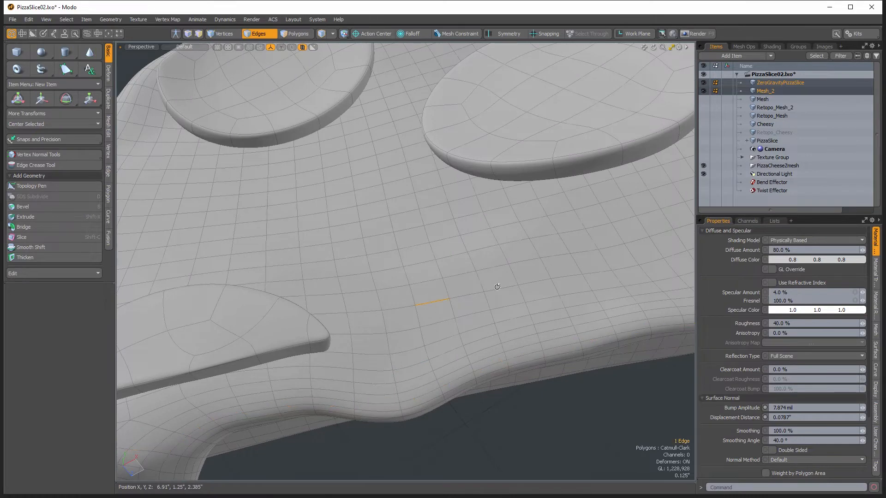
left_click_drag(497, 287, 560, 271, "alt+shift")
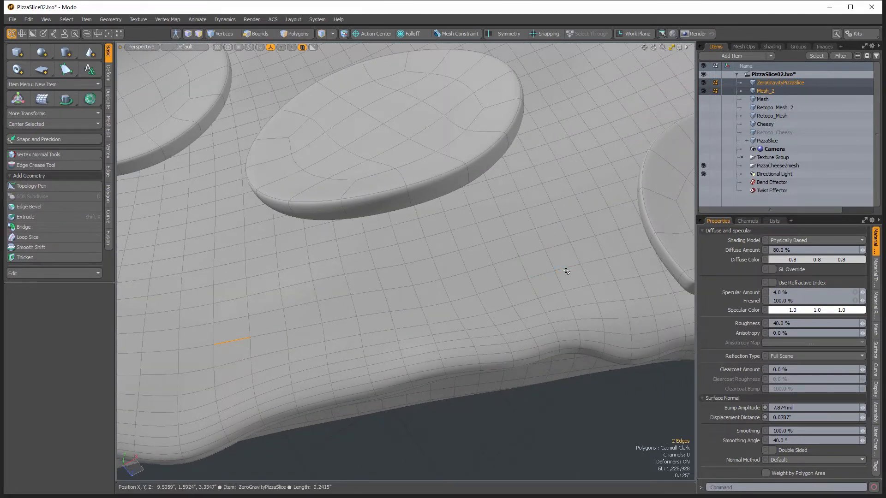
key("shift+g")
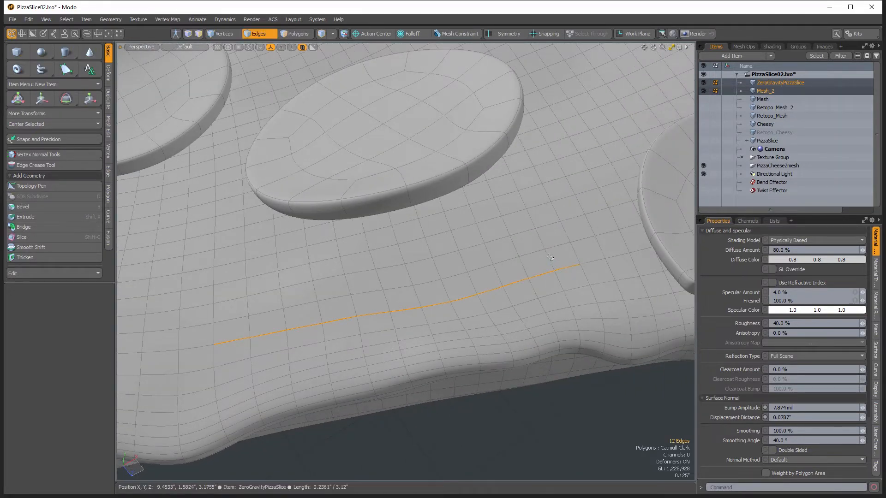
left_click_drag(519, 236, 317, 361, "ctrl+alt")
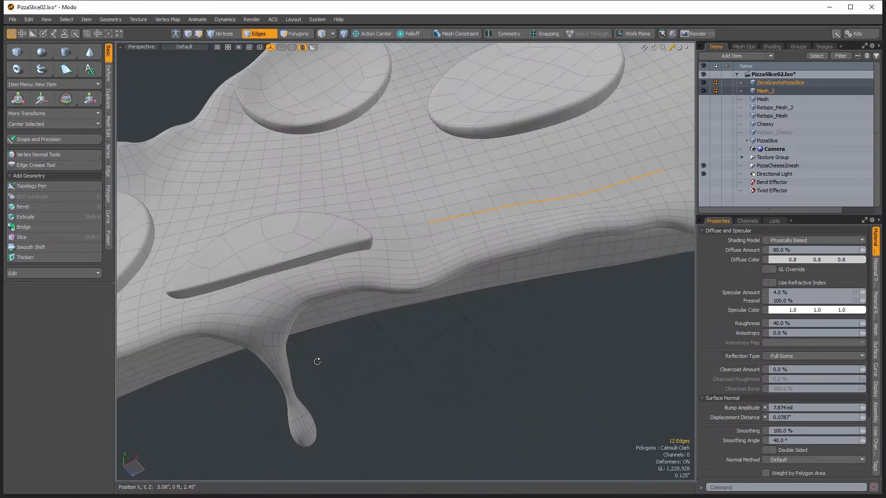
left_click(300, 345)
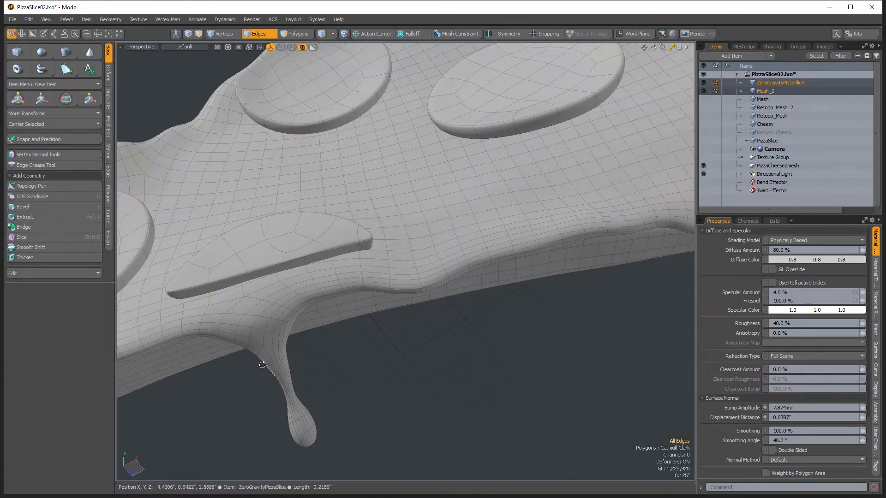
Select two edges on the cheese near the corner pepperoni and try to extend the selection from them
left_click_drag(263, 362, 591, 321, "alt")
left_click(276, 288)
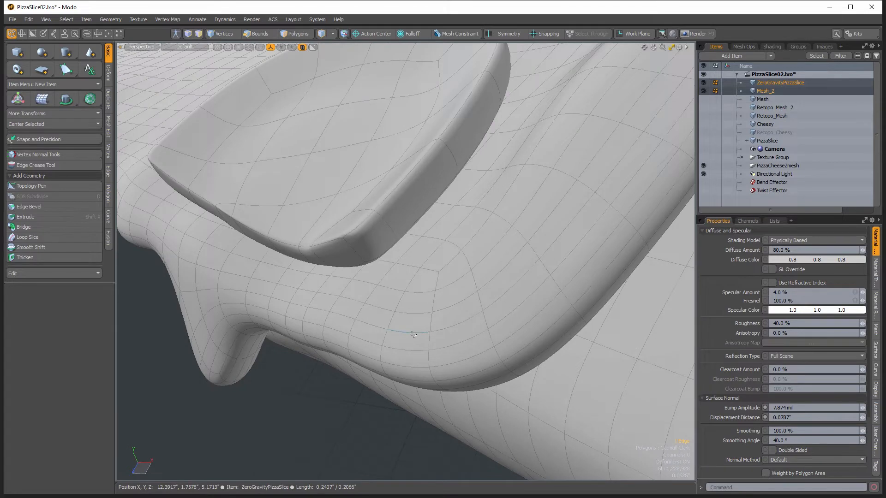
left_click(414, 331, "shift")
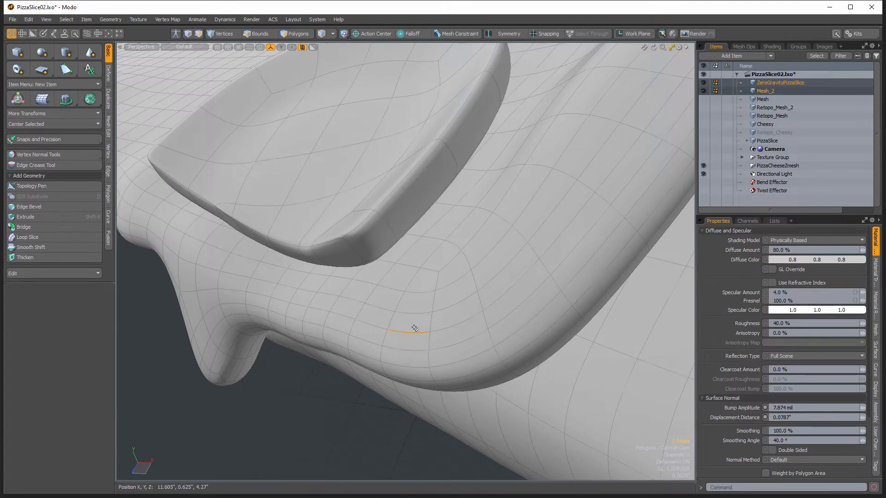
key("alt+l")
left_click_drag(413, 332, 395, 422, "alt")
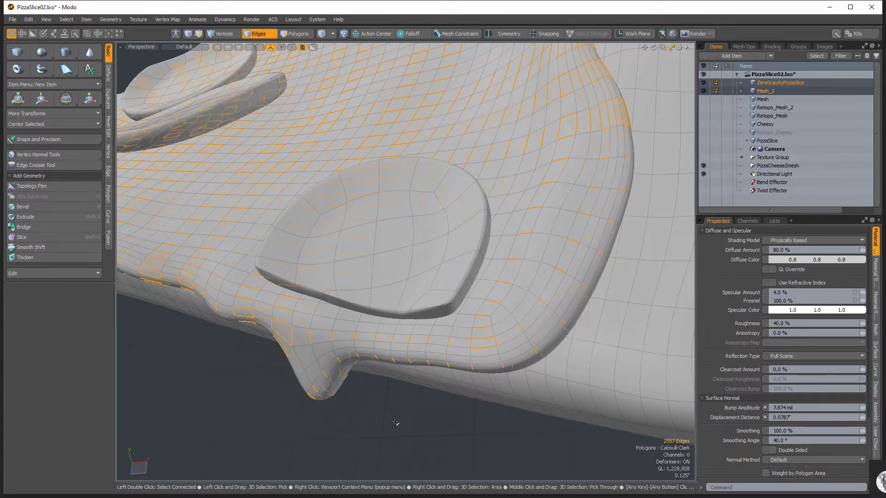
left_click(396, 422)
Turn Shortest Path Mode back on for edge selection
left_click_drag(394, 422, 131, 185, "alt")
scroll(548, 342, "down", 4)
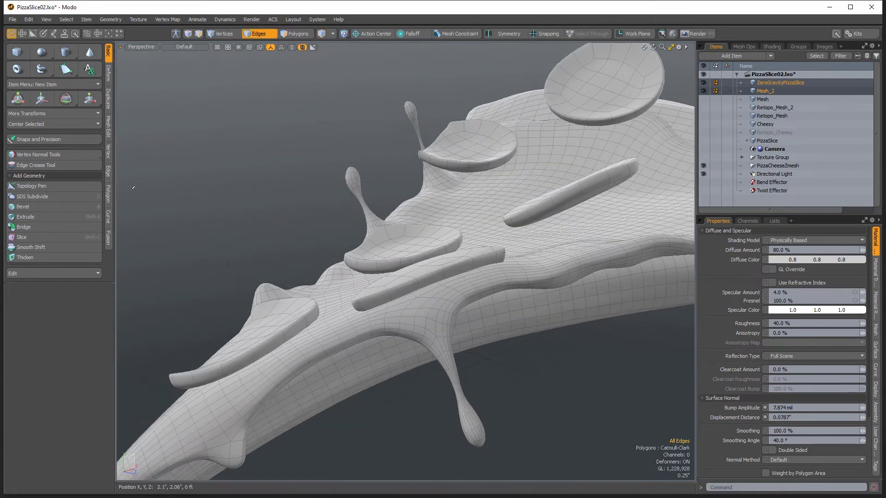
left_click(67, 19)
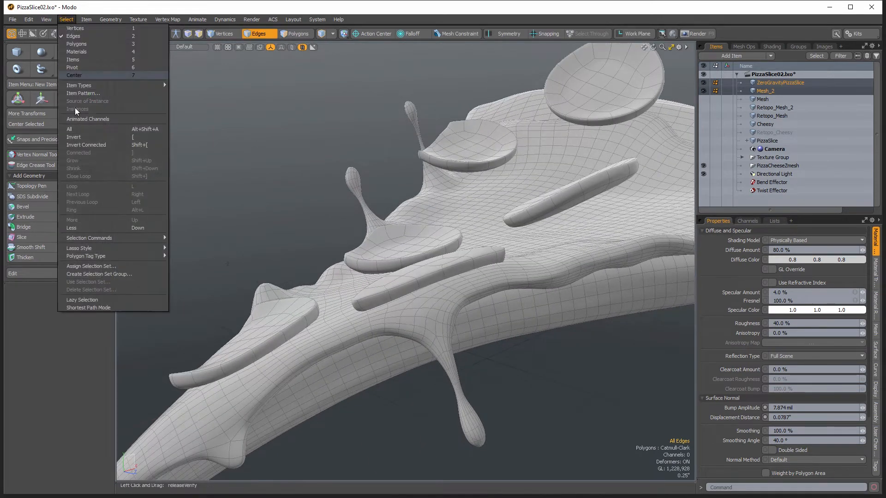
left_click(84, 308)
Select the shortest edge path along the cheese rim from an edge near the slice's tip to the crust-side corner
left_click_drag(217, 360, 323, 358, "alt")
scroll(310, 306, "up", 4)
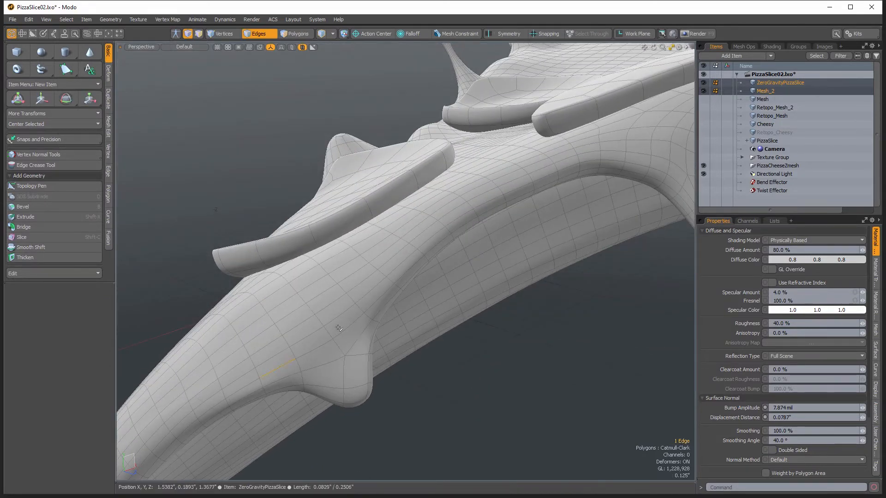
left_click_drag(544, 295, 503, 307, "alt")
right_click_drag(502, 307, 497, 294, "alt")
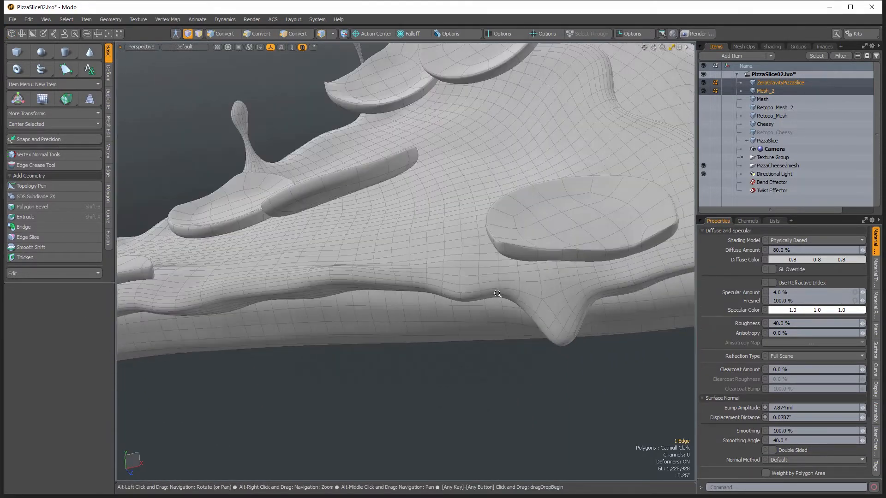
left_click_drag(497, 294, 463, 343, "alt")
right_click_drag(440, 294, 439, 247, "alt")
left_click_drag(440, 248, 490, 238, "alt")
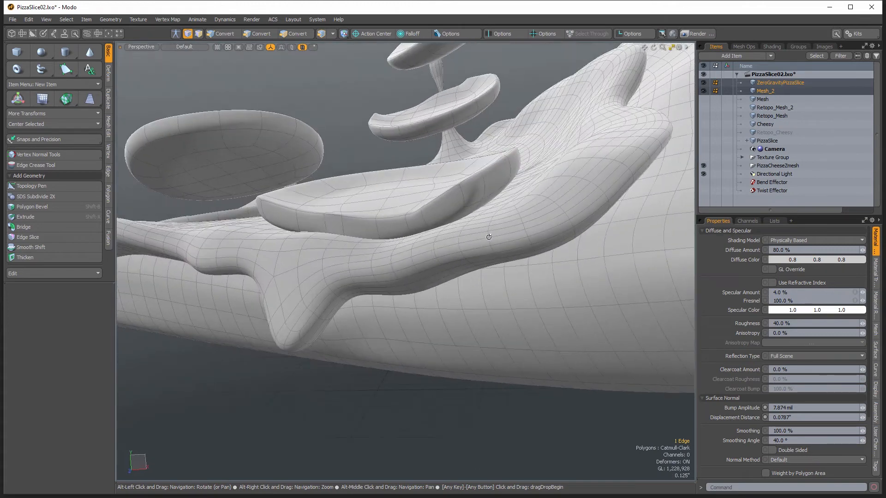
right_click_drag(490, 237, 530, 233, "alt")
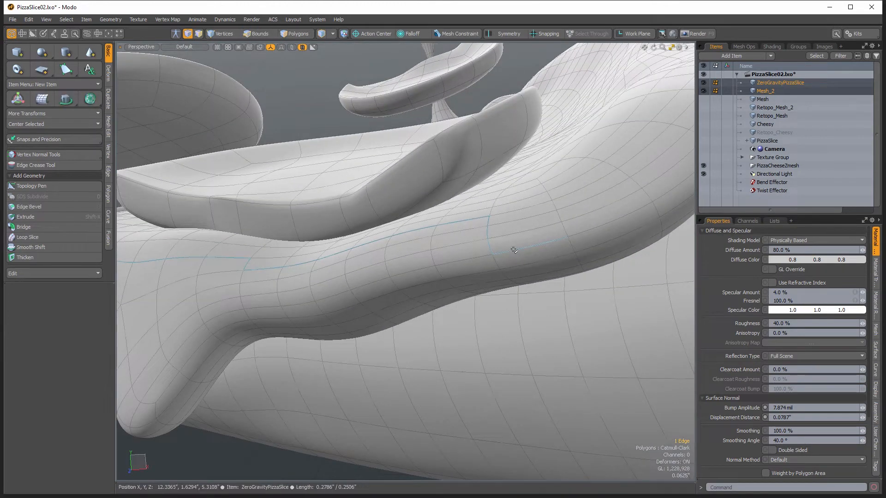
left_click_drag(540, 217, 382, 253, "alt")
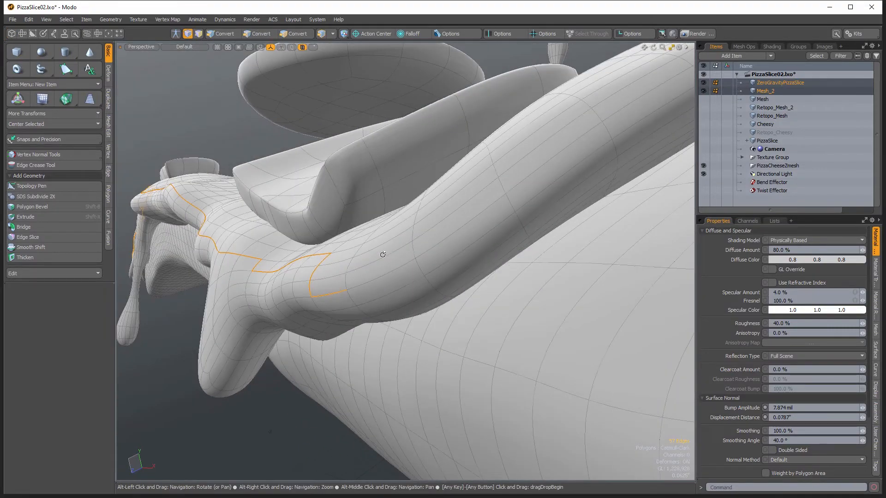
right_click_drag(382, 253, 318, 240, "alt")
left_click_drag(319, 240, 481, 342, "alt")
right_click_drag(481, 342, 373, 365, "alt")
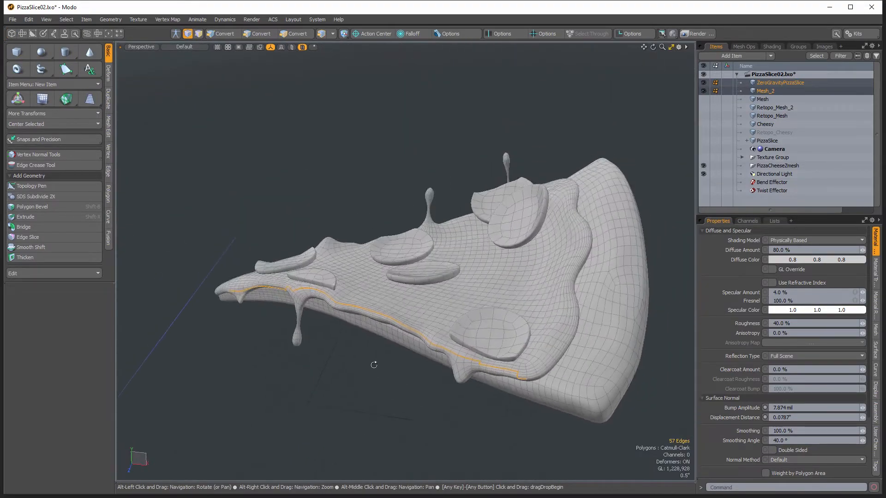
Examine how the selected edge path runs around the long drip, the crust-side corner and the slice's tip
left_click_drag(374, 365, 431, 357, "alt")
right_click_drag(332, 327, 436, 318, "alt")
left_click_drag(436, 318, 427, 335, "alt")
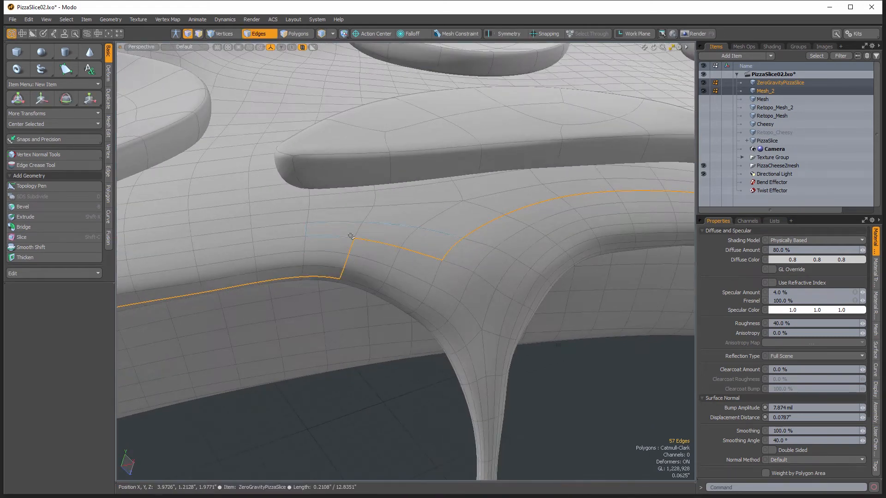
left_click_drag(499, 353, 450, 339, "alt")
right_click_drag(450, 339, 397, 334, "alt")
left_click_drag(398, 335, 358, 300, "alt")
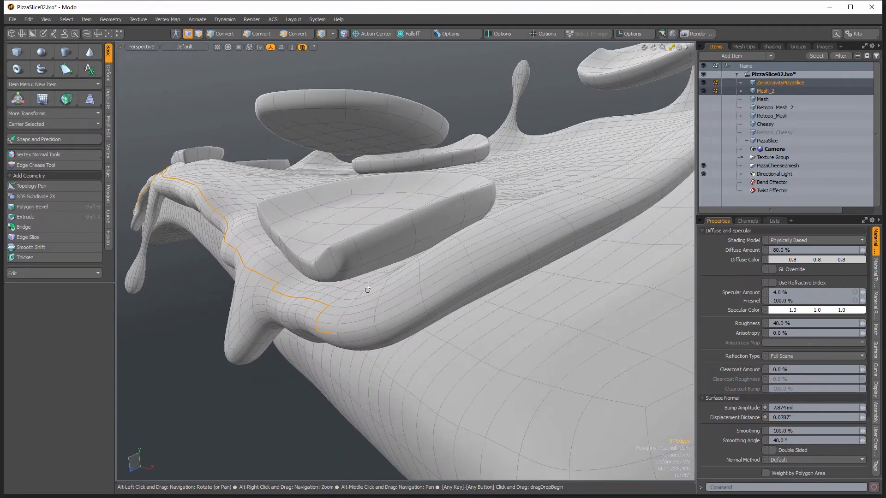
right_click_drag(358, 300, 443, 338, "alt")
left_click_drag(444, 337, 550, 355, "alt")
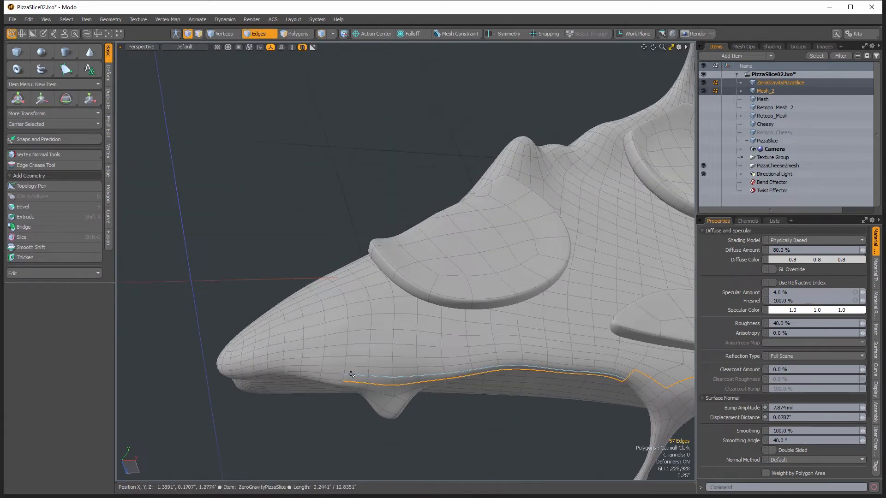
right_click_drag(357, 372, 409, 364, "alt")
left_click_drag(497, 377, 304, 339, "alt")
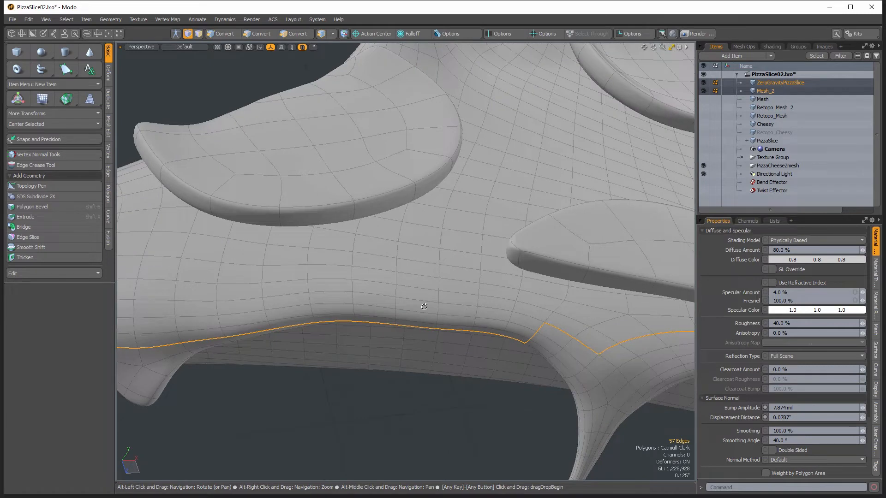
right_click_drag(540, 307, 499, 309, "alt")
left_click_drag(595, 323, 610, 334, "alt")
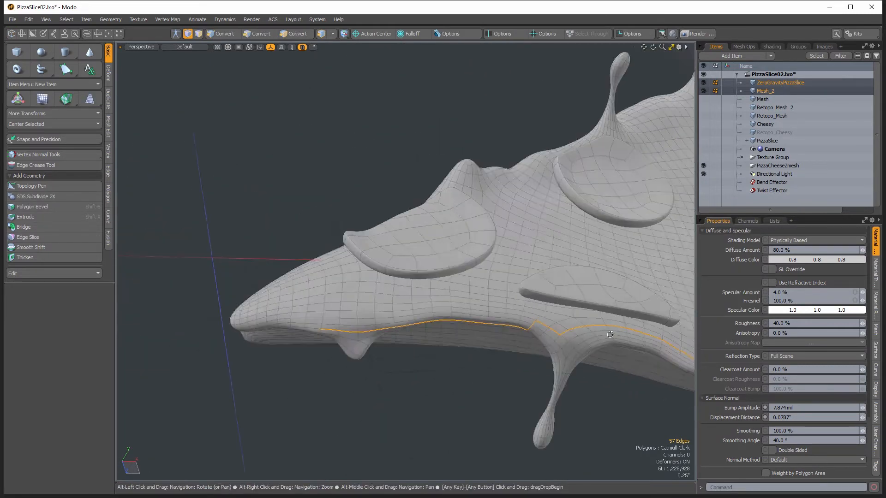
Add the edge loop running beside the selected path along the cheese rim, near the small drip by the slice's tip
right_click_drag(341, 363, 417, 348, "alt")
middle_click_drag(411, 342, 416, 396, "alt")
double_click(316, 327, "shift")
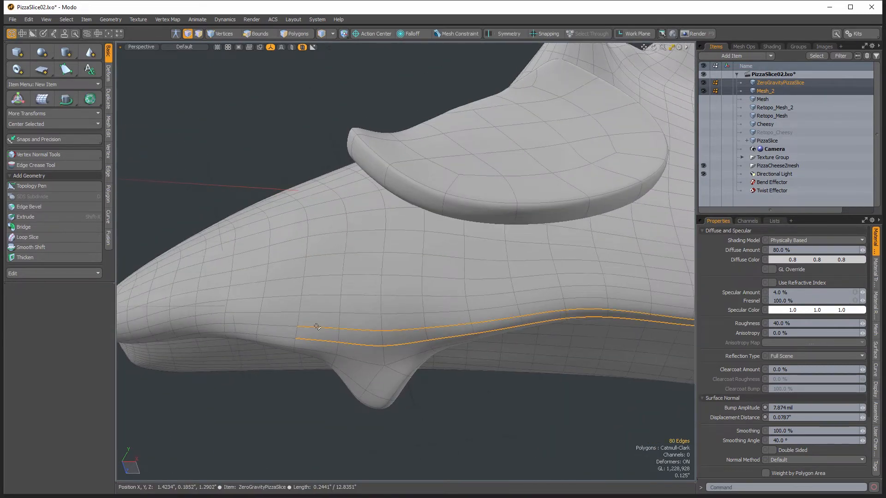
left_click_drag(317, 327, 587, 295, "alt")
left_click(67, 19)
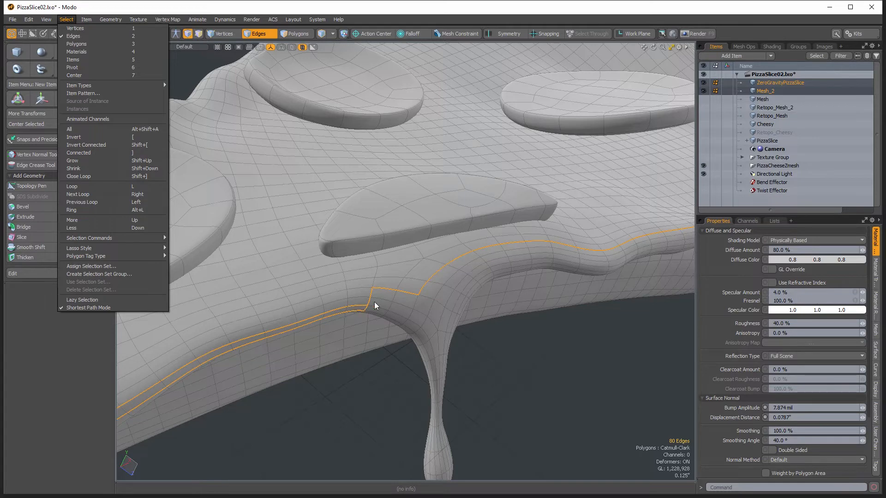
left_click(411, 303)
left_click_drag(411, 304, 317, 291, "alt")
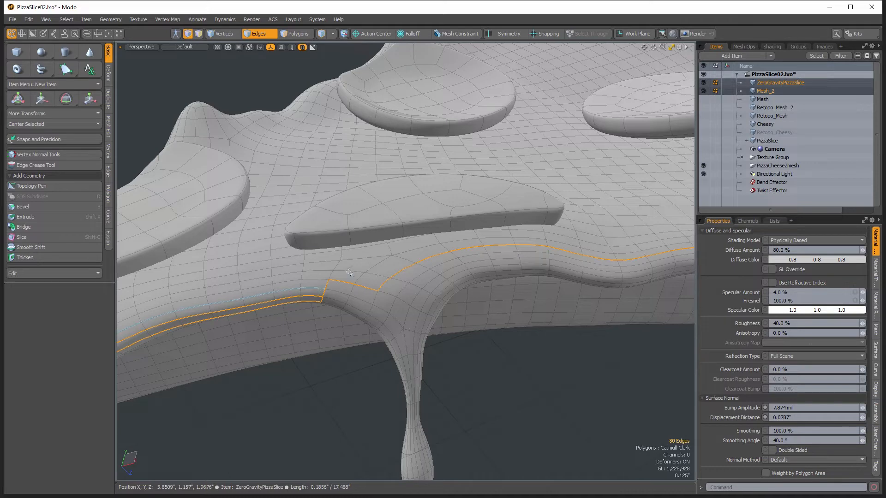
Clear the whole edge selection on the pizza slice
left_click(463, 367)
right_click_drag(464, 368, 396, 348, "alt")
left_click_drag(397, 348, 457, 380, "alt")
middle_click_drag(457, 379, 506, 349, "alt")
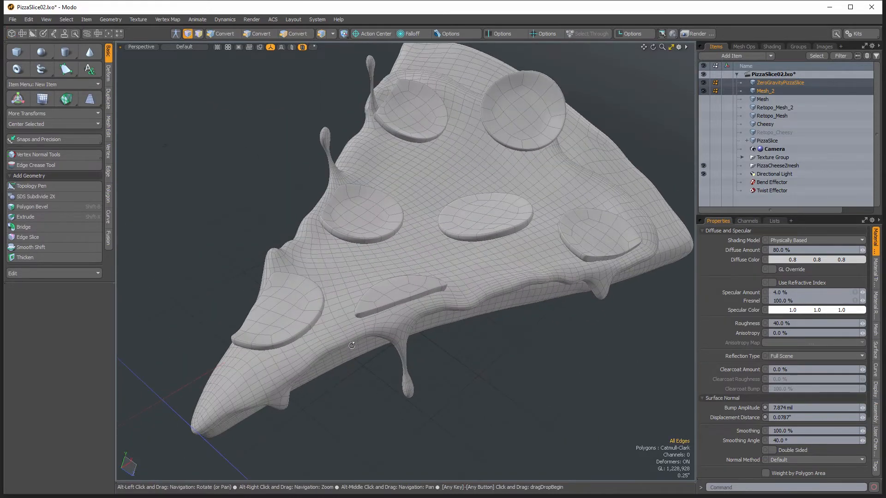
right_click_drag(352, 345, 411, 339, "alt")
mouse_move(169, 170)
left_mouse_down("alt")
mouse_move(196, 178)
mouse_move(169, 164)
left_mouse_up("alt")
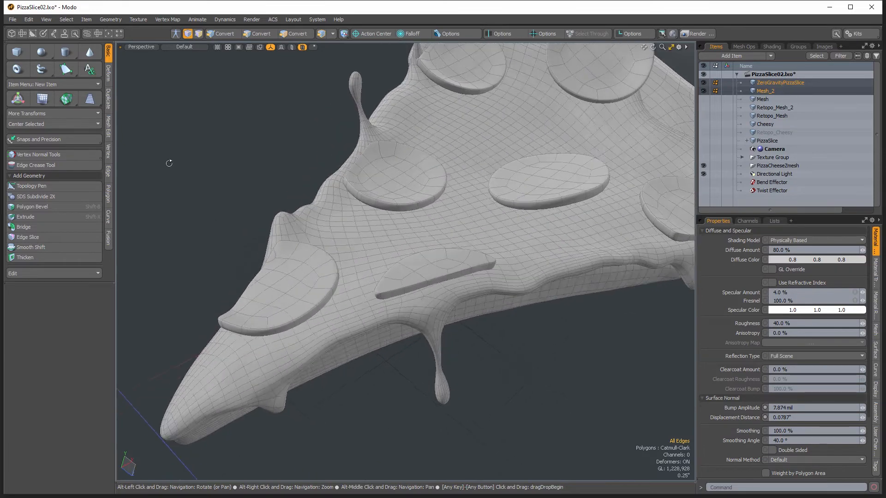
Select a single edge on the cheese rim above the small drip near the slice's tip
left_click(63, 19)
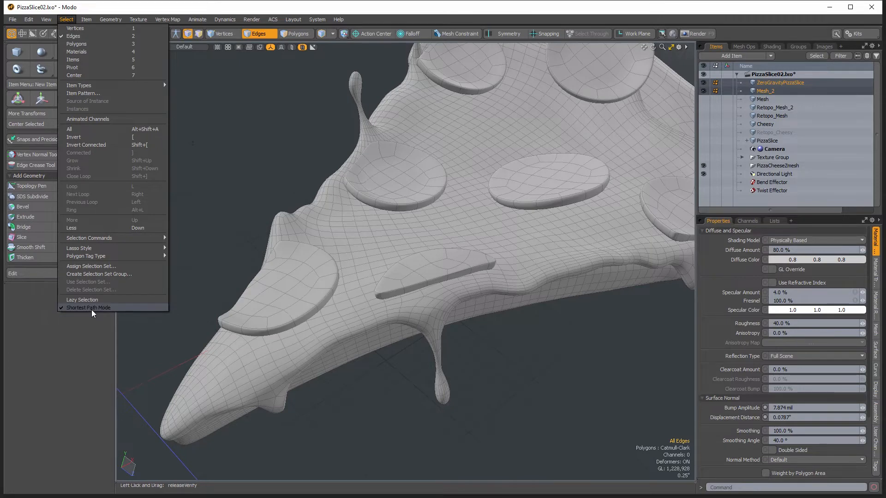
left_click(356, 384)
left_click_drag(356, 384, 341, 348, "alt")
right_click_drag(341, 348, 386, 323, "alt")
left_click_drag(386, 323, 334, 332, "alt")
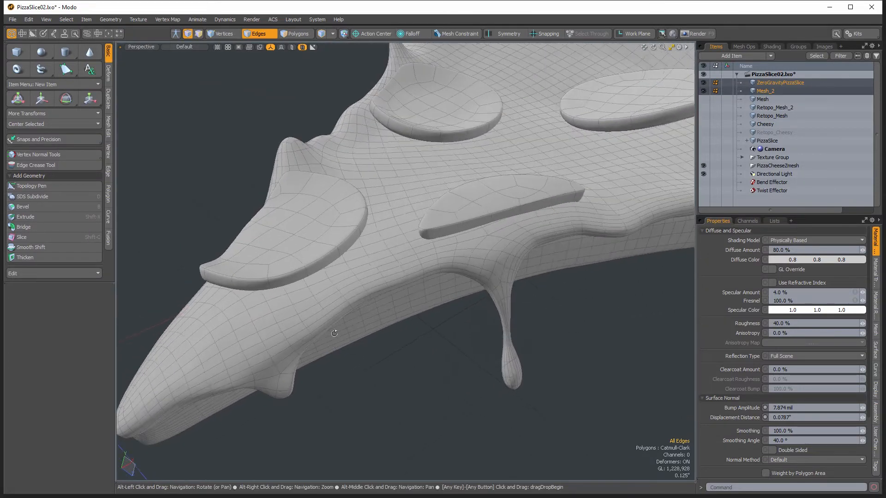
right_click_drag(334, 332, 353, 331, "alt")
left_click_drag(307, 340, 407, 319, "alt+shift")
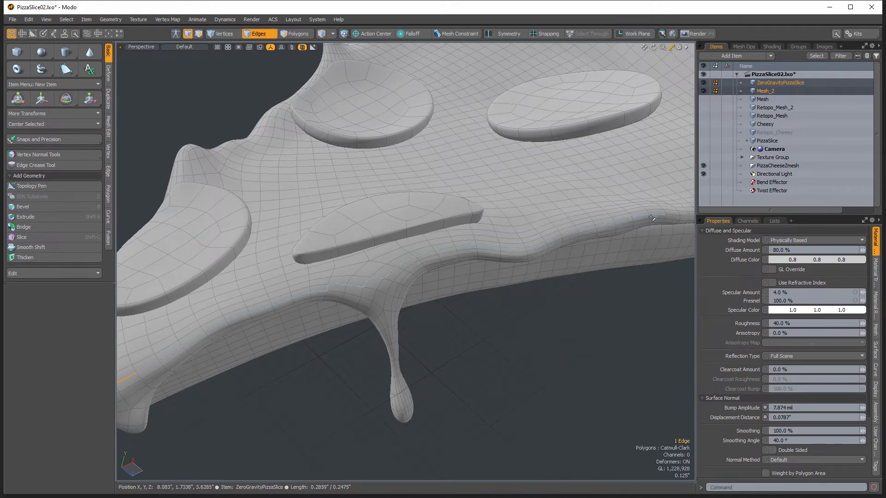
Turn Shortest Path Mode off for edge selection
left_click(70, 22)
left_click(75, 309)
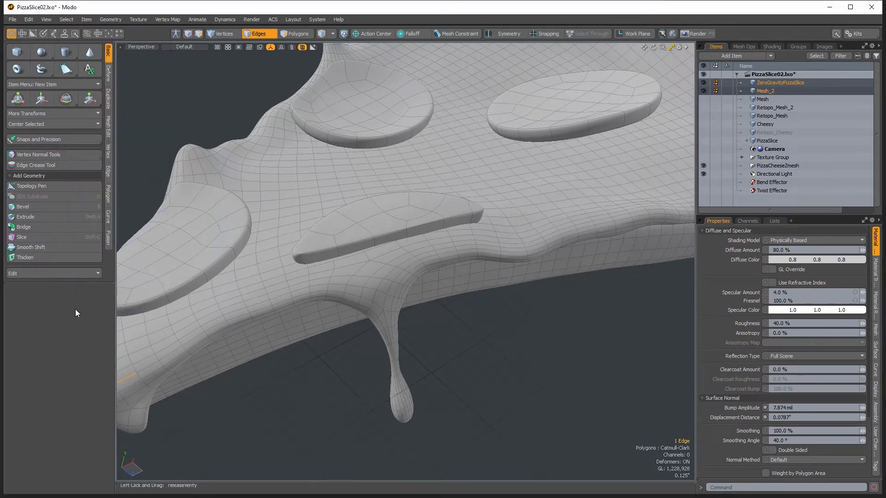
left_click_drag(549, 256, 619, 233, "alt+shift")
right_click_drag(619, 234, 594, 234, "alt")
left_click_drag(542, 279, 557, 267, "alt+shift")
right_click_drag(558, 267, 536, 268, "alt")
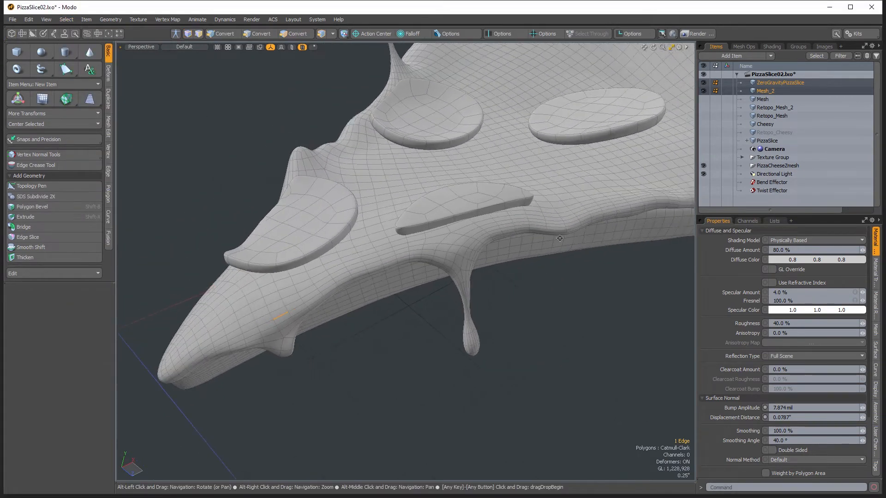
left_click_drag(535, 268, 618, 292, "alt")
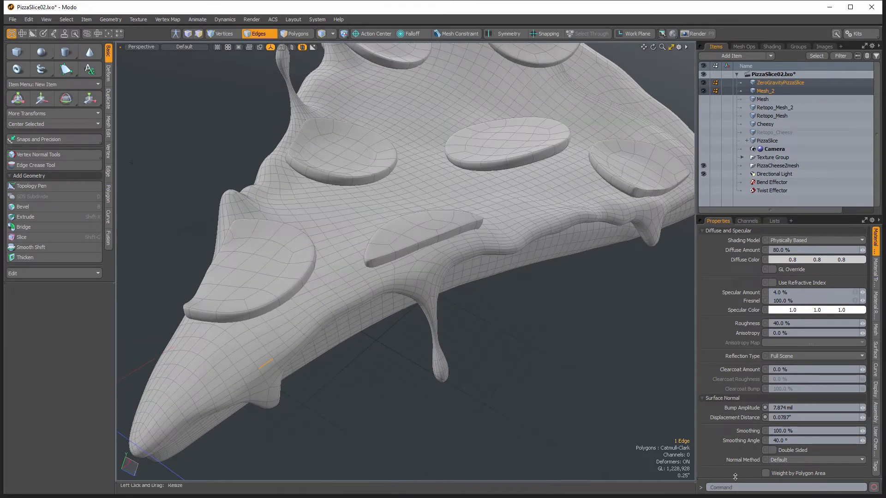
Reveal the Command History and rerun its latest shortest-path command as select.shortestPathState true
left_click_drag(710, 484, 741, 370)
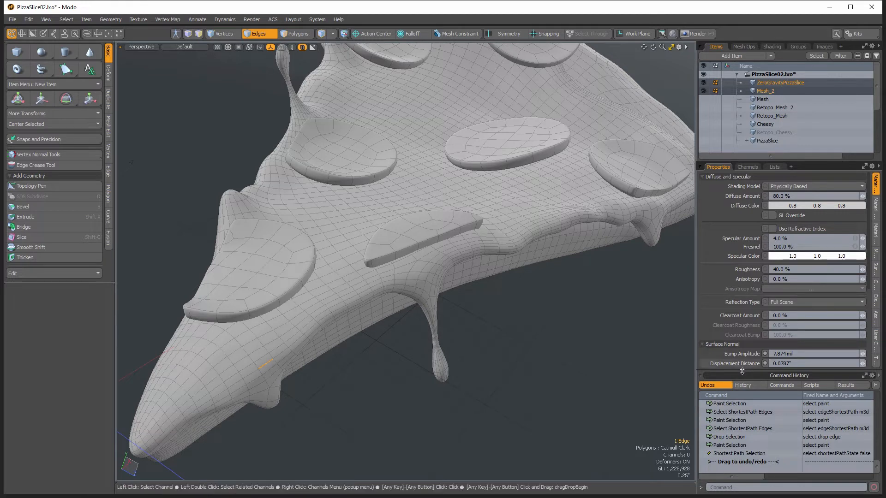
left_click(738, 454)
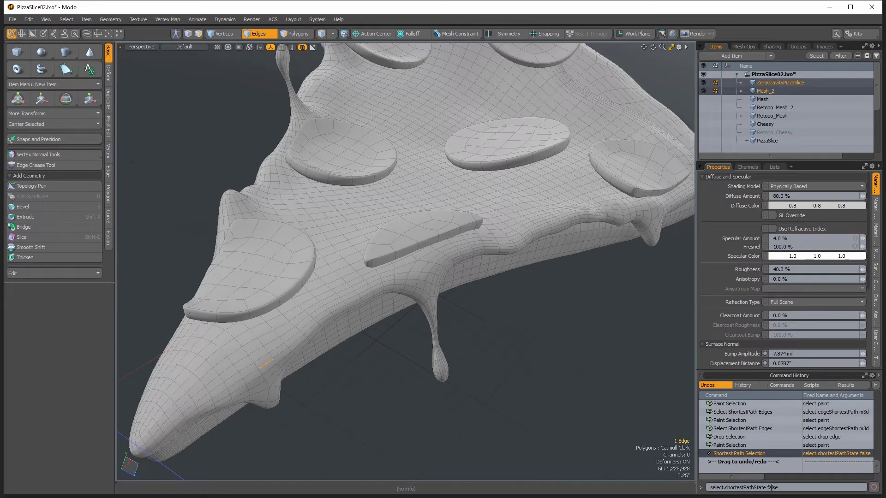
left_click_drag(518, 327, 540, 321, "alt")
left_click_drag(768, 489, 800, 487)
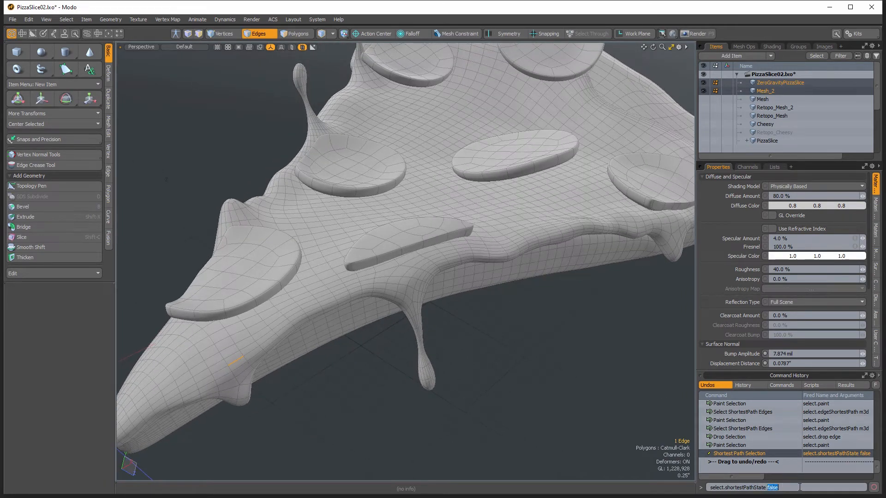
type("tr")
key("Return")
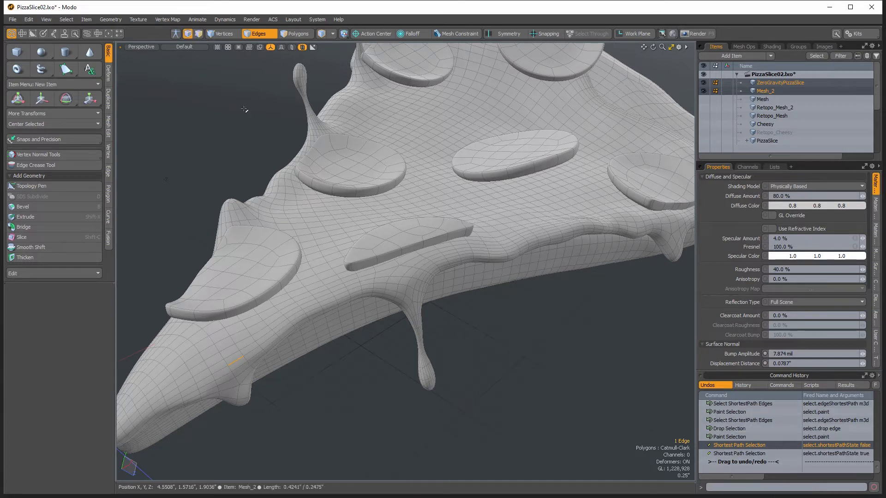
left_click(66, 19)
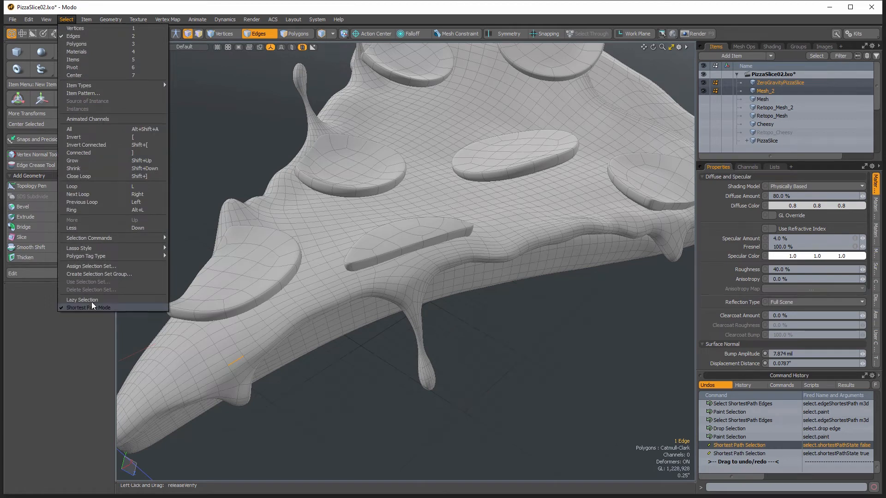
Extend the selection along the cheese rim from the edge near the tip to an edge by the crust-side corner drip
left_click_drag(470, 315, 447, 296, "alt")
left_click(660, 248, "shift")
left_click_drag(541, 280, 572, 284, "alt")
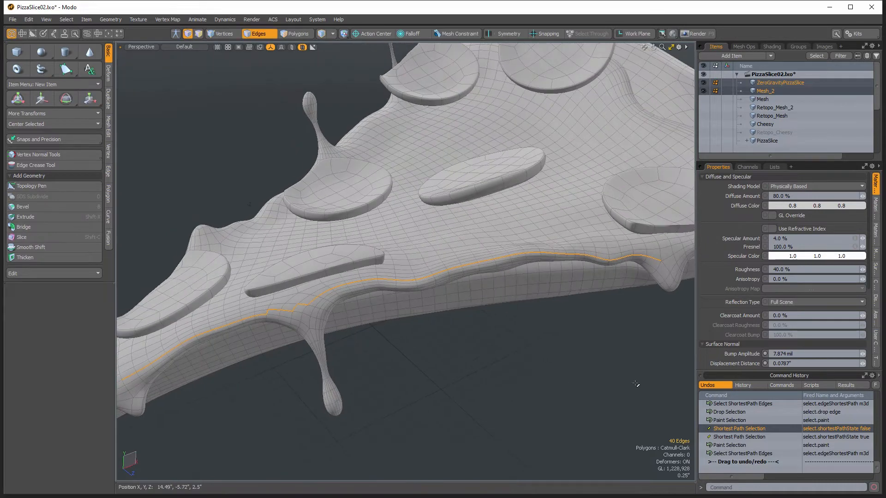
Edit the logged shortest-path command to select.shortestPathState ?+, copy it and run it to toggle the mode off
left_click(748, 488)
left_click(733, 436)
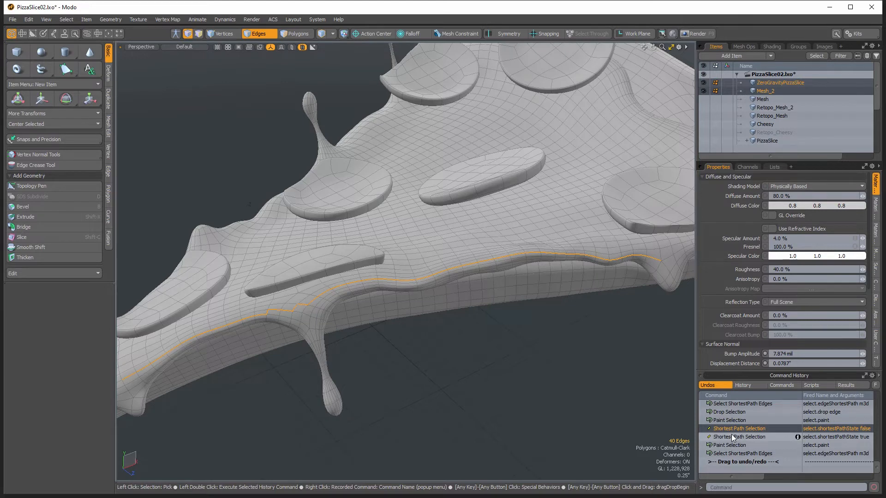
double_click(770, 488)
key("BackSpace")
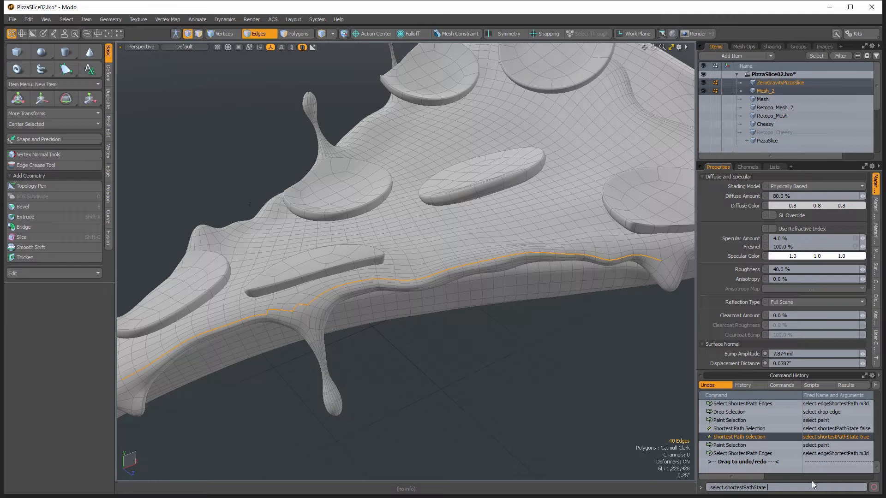
type("?+")
left_click_drag(778, 488, 673, 471)
key("ctrl+c")
left_click(780, 488)
key("Return")
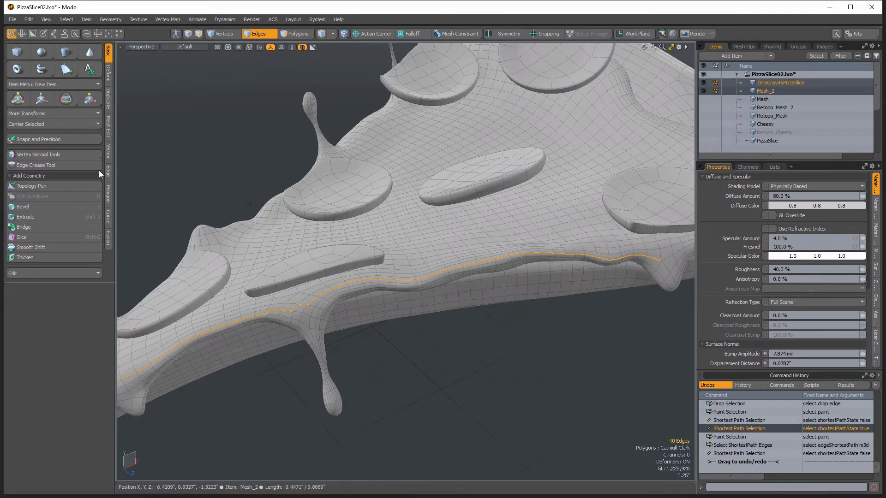
left_click(30, 19)
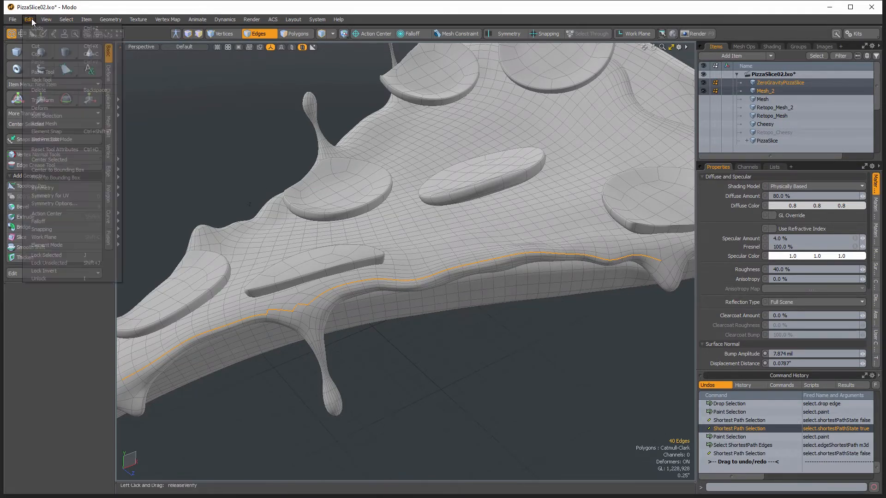
mouse_move(67, 19)
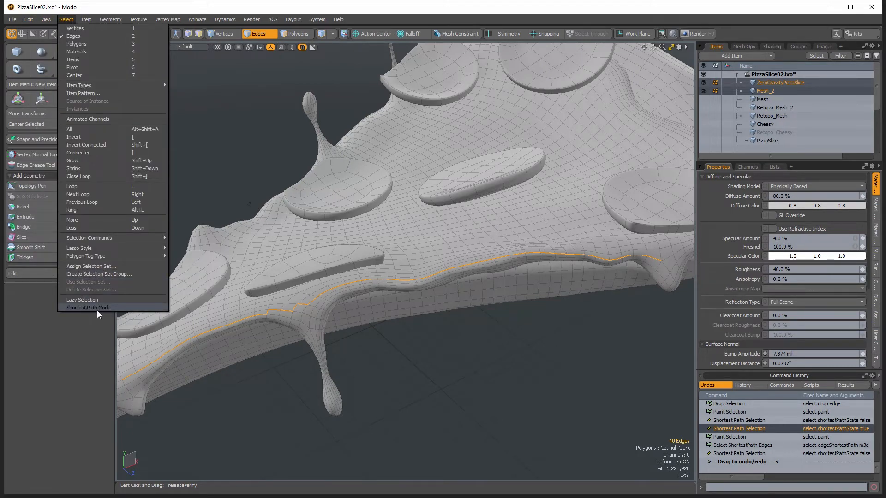
Run select.shortestPathState ?+ again to toggle Shortest Path Mode back on
left_click(732, 487)
type("select.shortestPathState true")
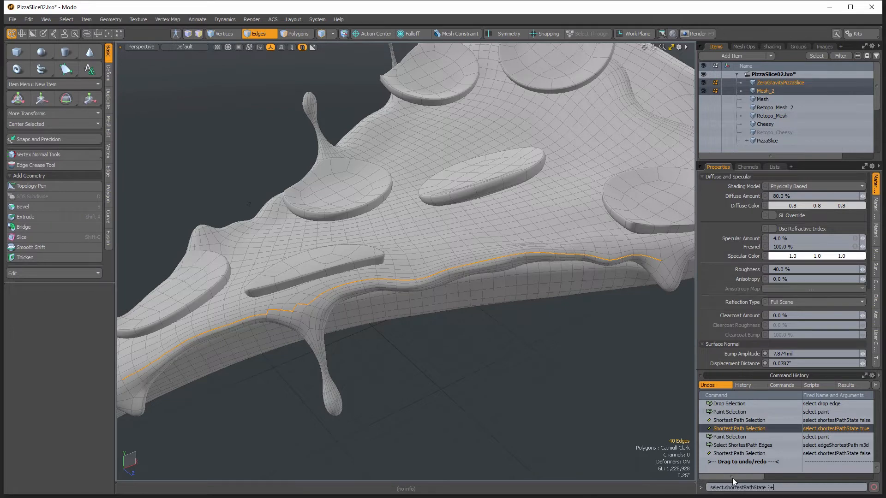
key("Return")
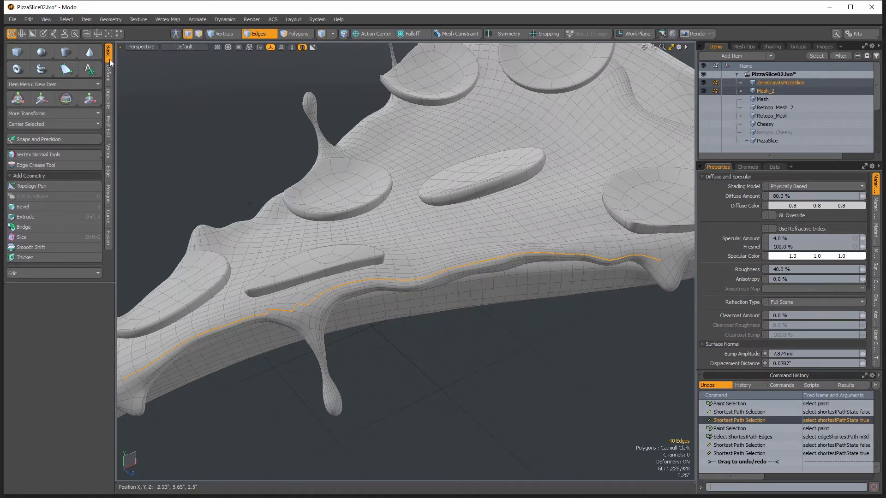
left_click(63, 20)
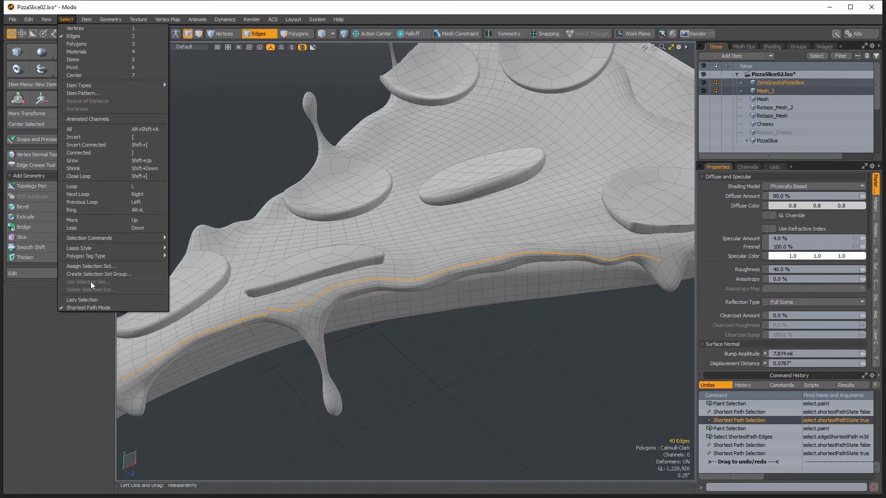
left_click(426, 369)
left_click_drag(414, 351, 517, 364, "alt")
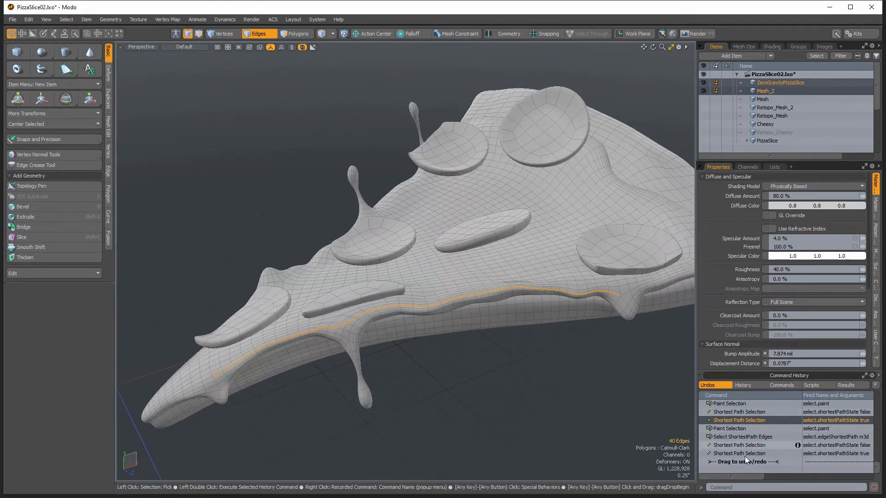
Toggle Shortest Path Mode off once more with the copied ?+ command
left_click(739, 488)
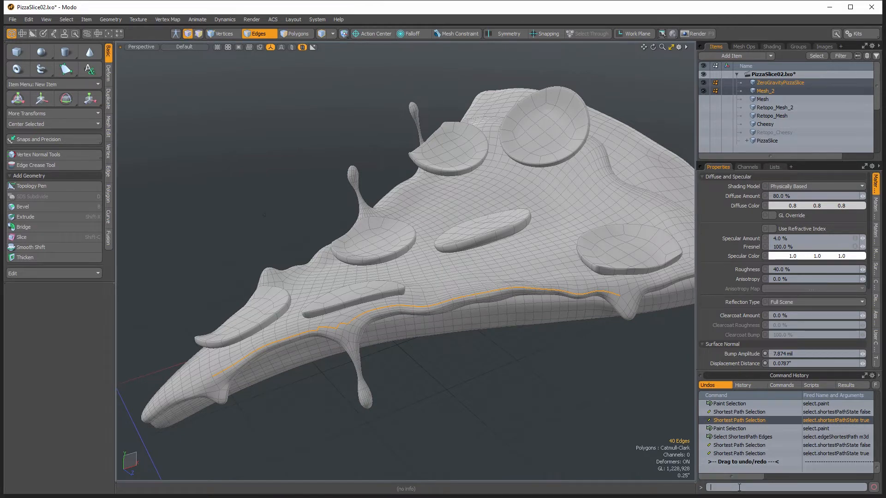
key("ctrl+v")
key("Return")
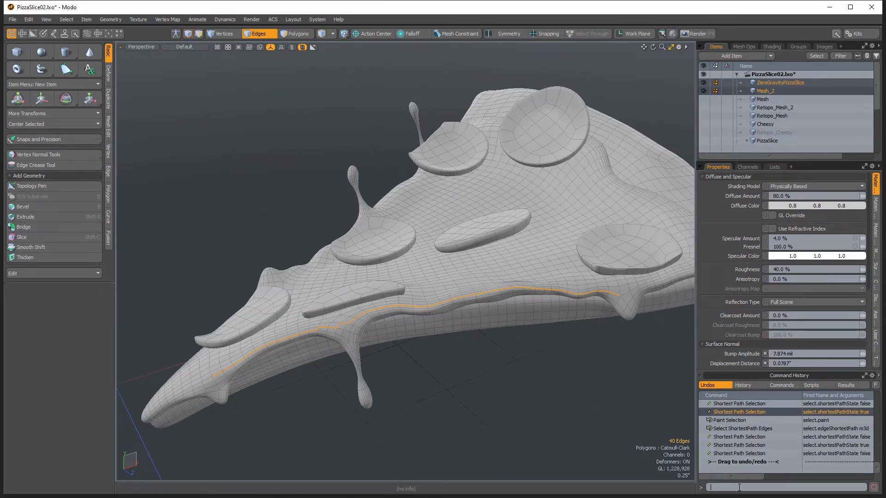
Start a key mapping from the latest Shortest Path Selection entry in the Command History and set its command to select.shortestPathState ?+
right_click(736, 455)
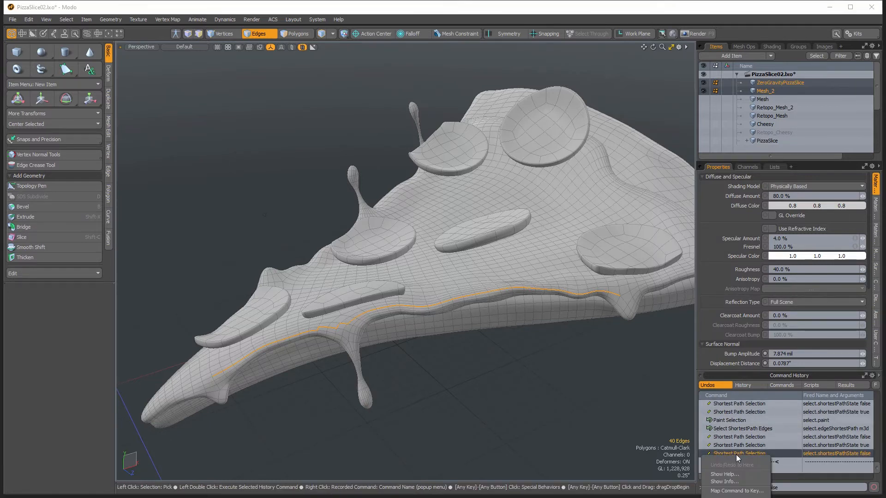
left_click(736, 491)
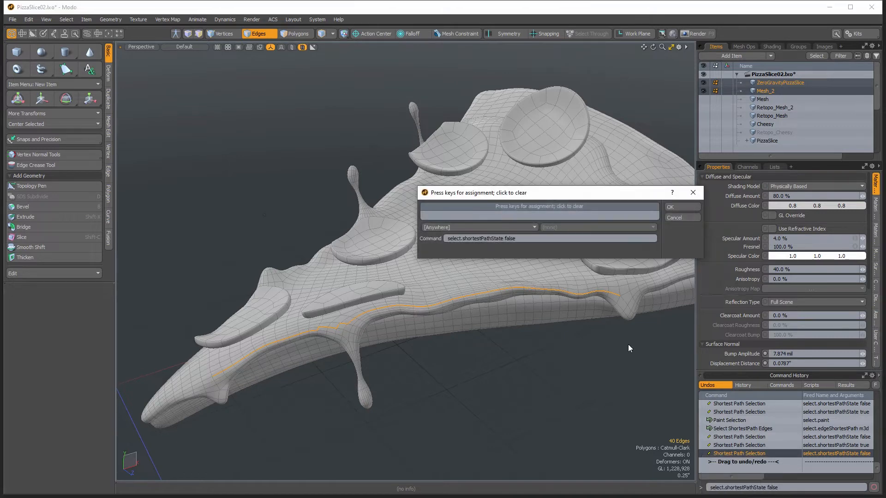
left_click_drag(512, 236, 397, 241)
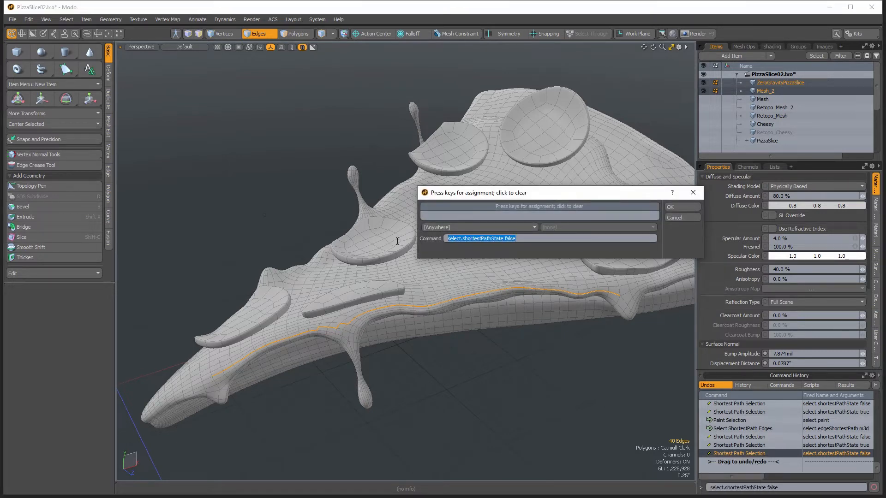
double_click(510, 238)
type("?+")
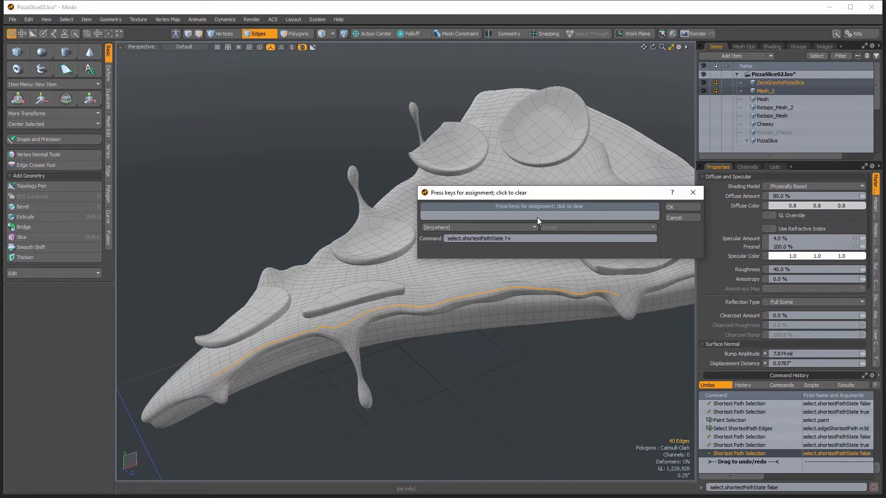
Assign G as the shortcut for the toggle command and overwrite its existing viewport.goto assignment
key("g")
key("g")
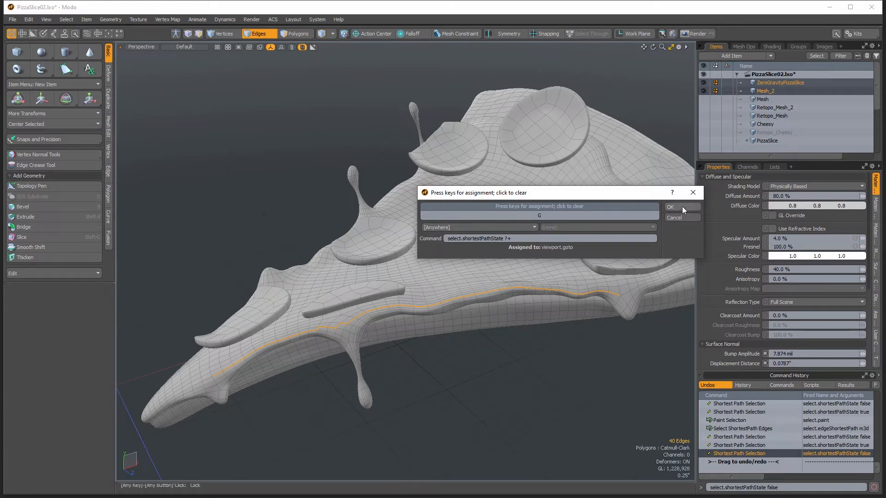
left_click(682, 207)
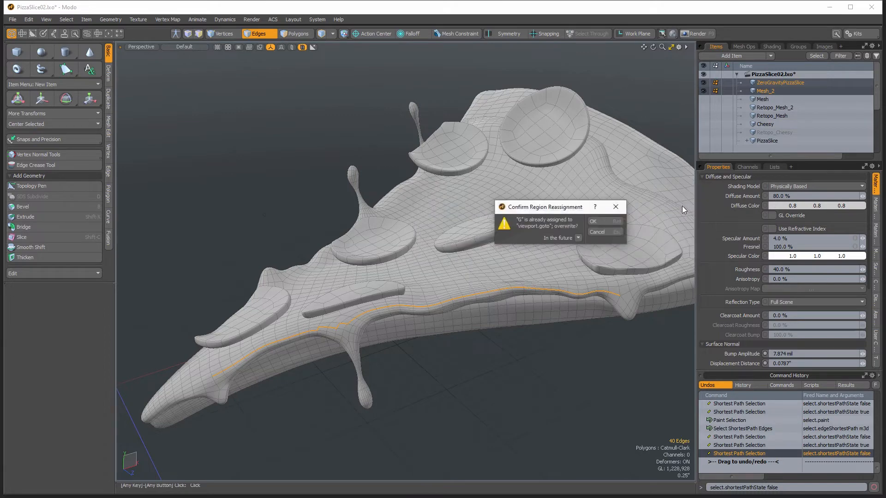
left_click(601, 221)
Drop the selected edge path along the cheese rim
mouse_move(563, 306)
left_mouse_down("alt")
mouse_move(579, 313)
mouse_move(570, 312)
left_mouse_up("alt")
left_click(580, 346)
left_click_drag(579, 346, 562, 363, "alt")
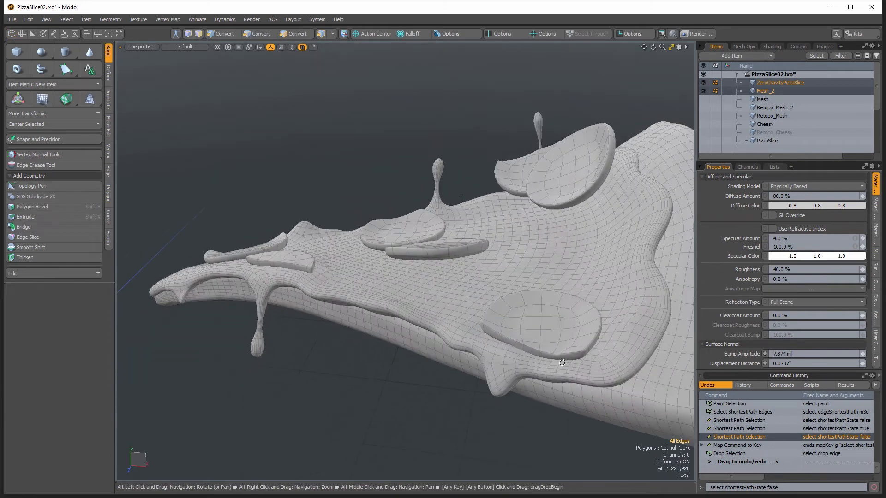
Select an edge on the cheese rim beside the front pepperoni and, in Shortest Path Mode, extend the selection to the drip near the tip
scroll(562, 363, "up", 2)
left_click(590, 375)
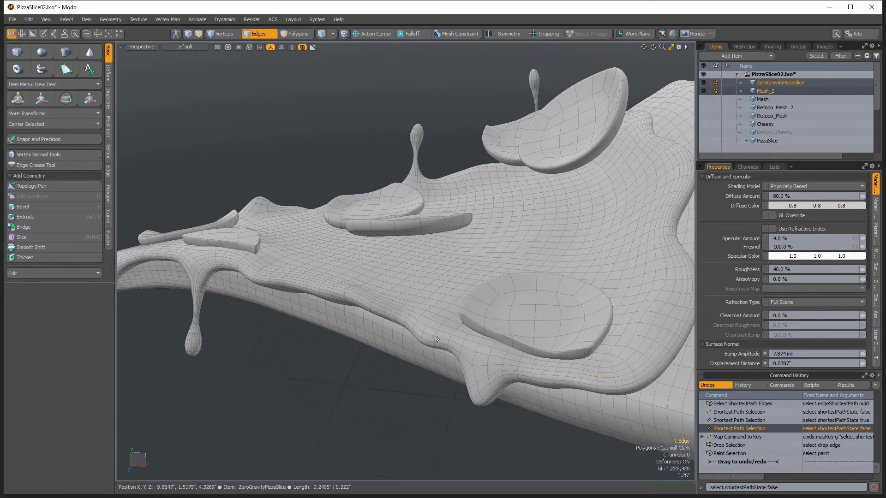
key("ctrl")
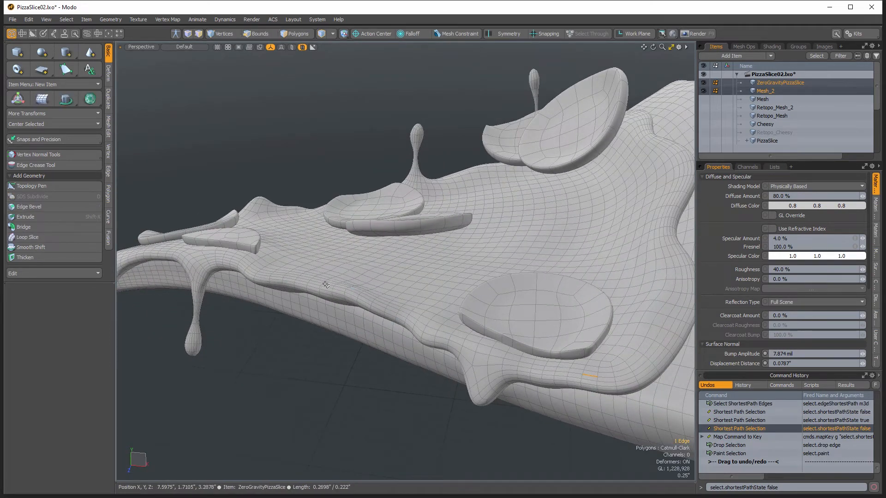
key("g")
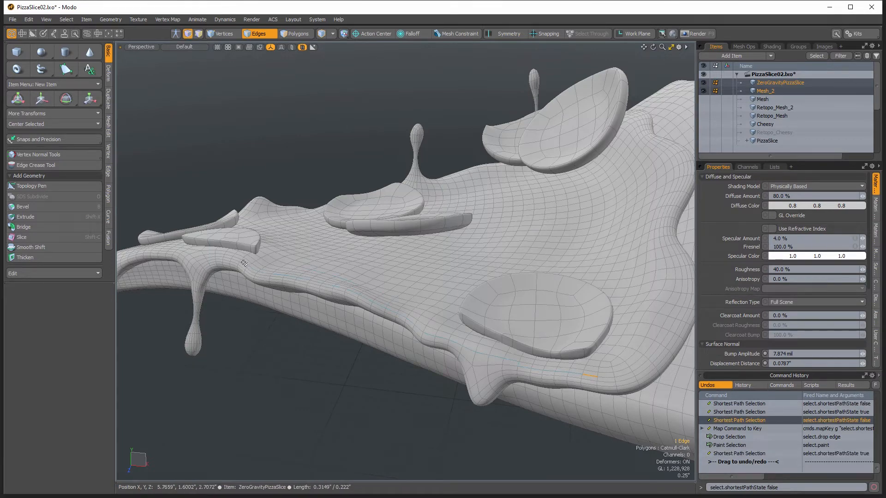
key("shift")
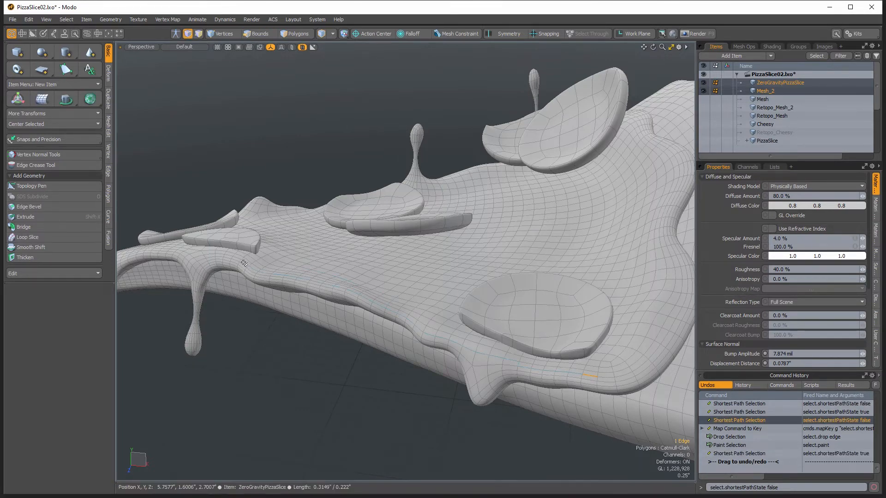
left_click(244, 263, "shift")
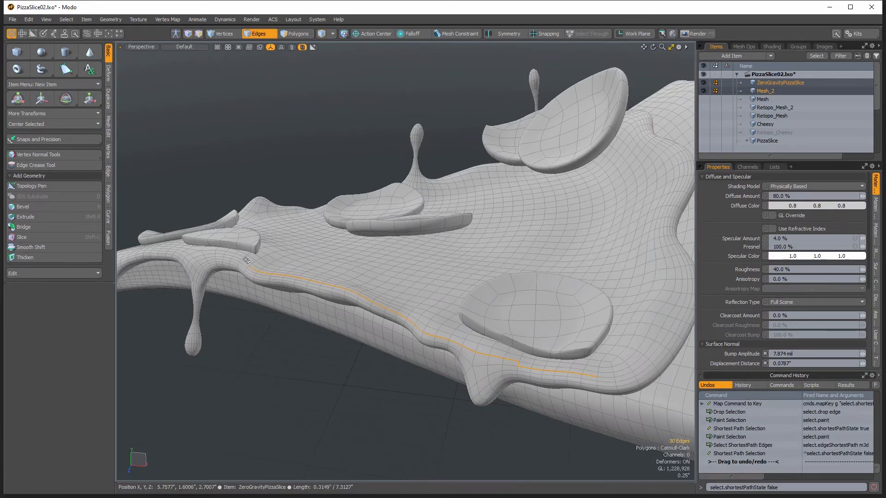
Add a separate edge near the slice's tip and extend it by shortest path across the cheese between the pepperoni slices
middle_click_drag(246, 260, 444, 299)
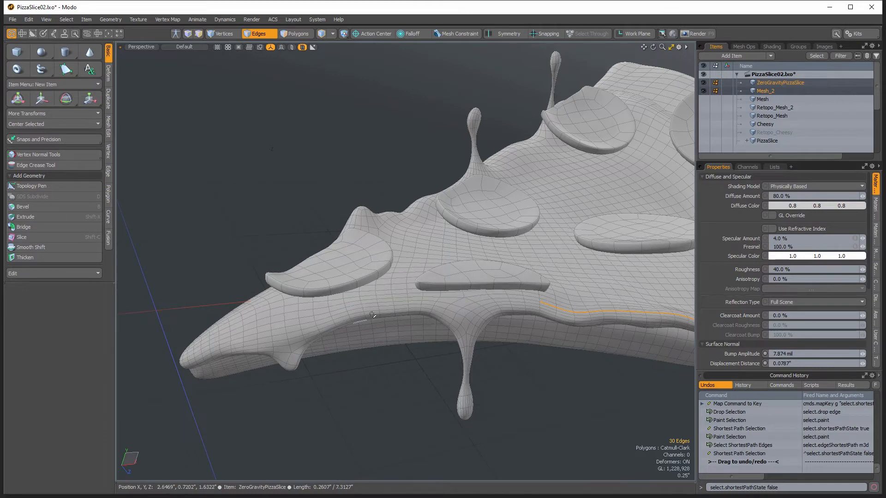
key("shift")
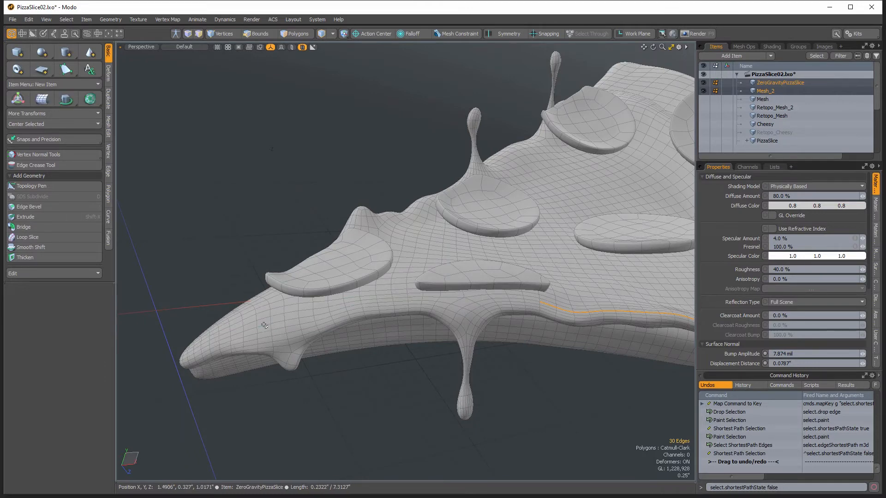
left_click(263, 326, "shift")
left_click_drag(328, 296, 479, 269, "alt")
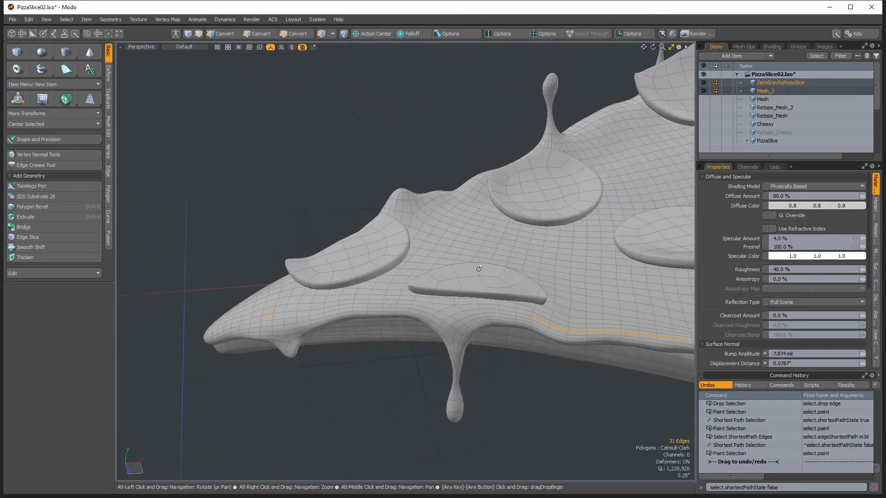
key("g")
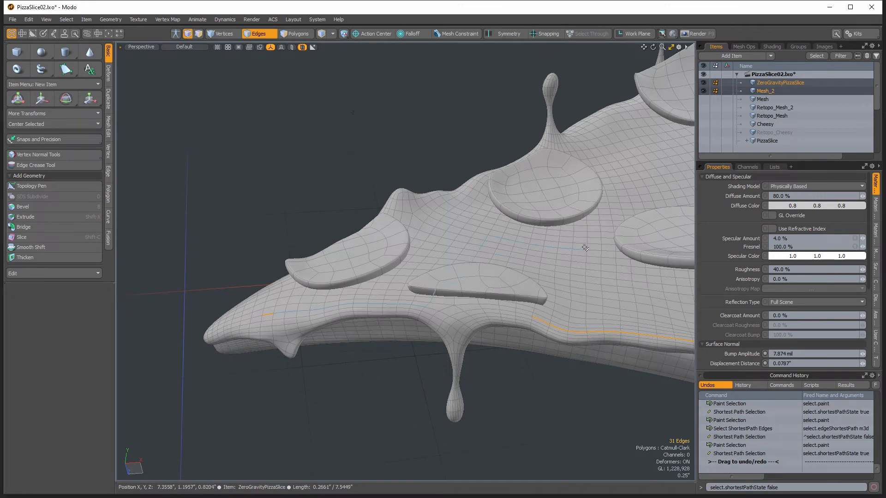
key("alt")
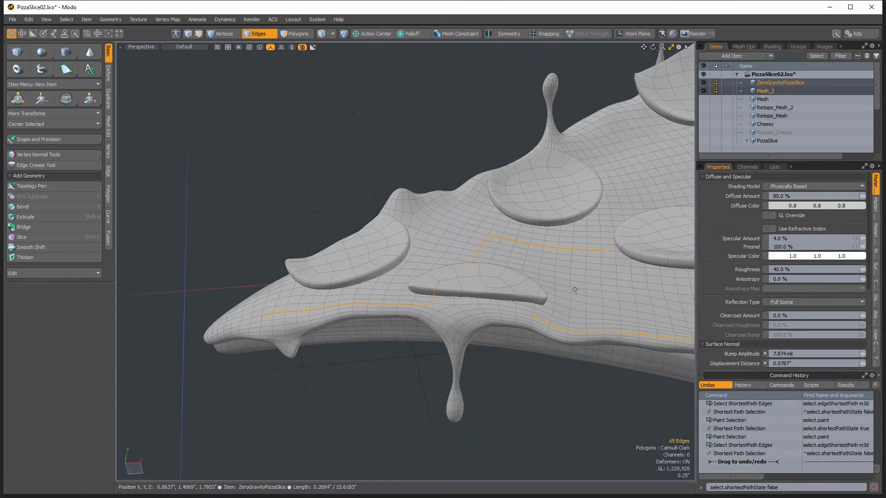
Replace the selection with an edge in the middle of the cheese and extend it by shortest path to the front rim
middle_click_drag(565, 299, 535, 293, "alt")
left_click_drag(535, 293, 607, 311, "alt")
scroll(455, 331, "up", 3, "alt")
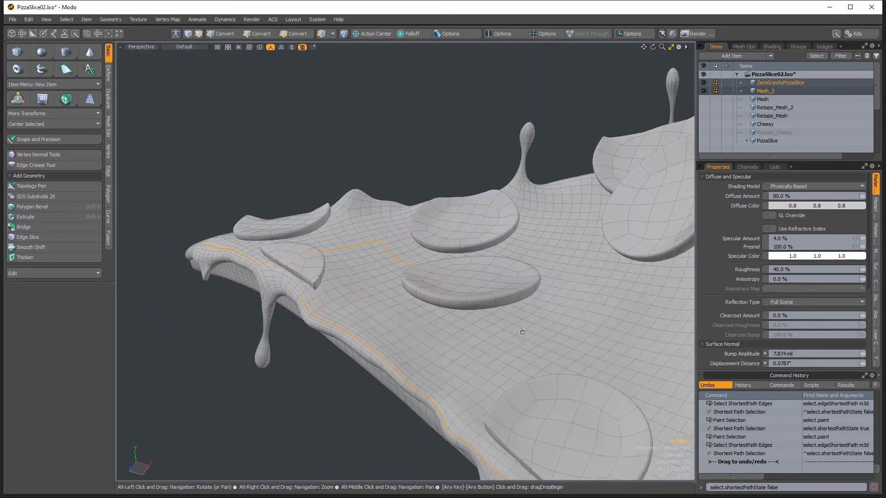
left_click(604, 308)
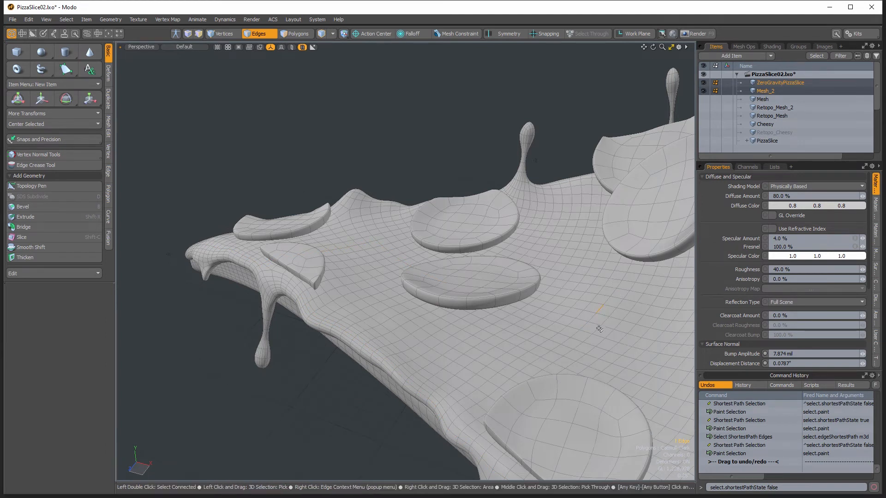
key("g")
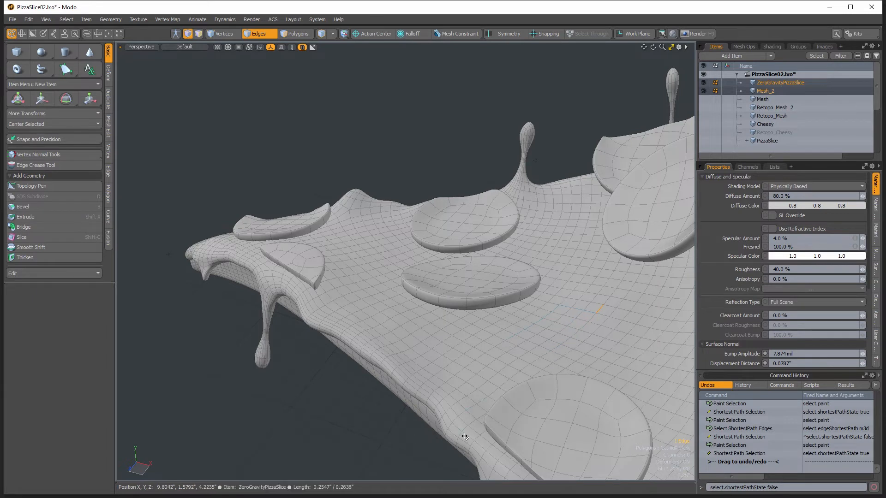
key("shift")
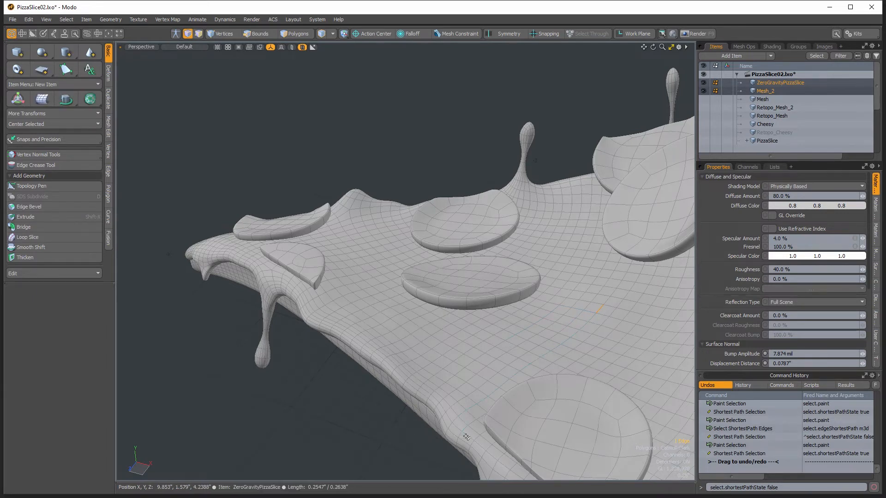
left_click(466, 437, "shift")
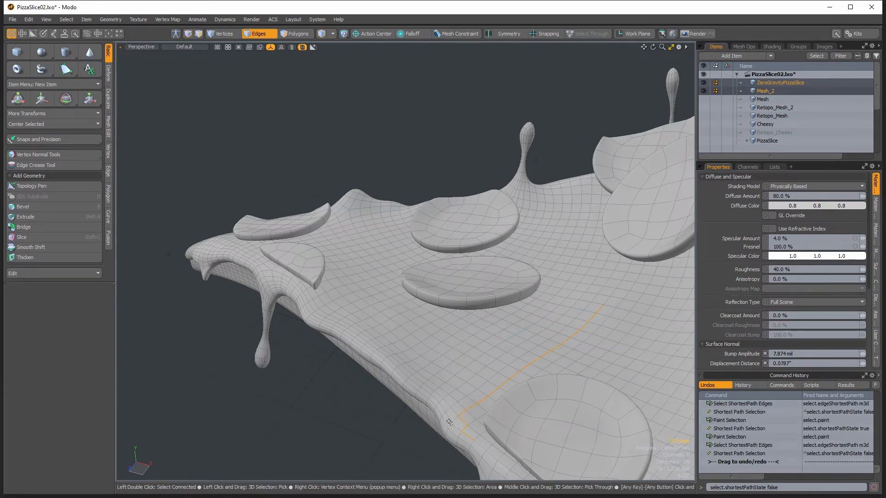
Add a separate edge on the rim past the front pepperoni and extend it by shortest path along the crust side of the cheese
left_click_drag(449, 422, 438, 296, "alt")
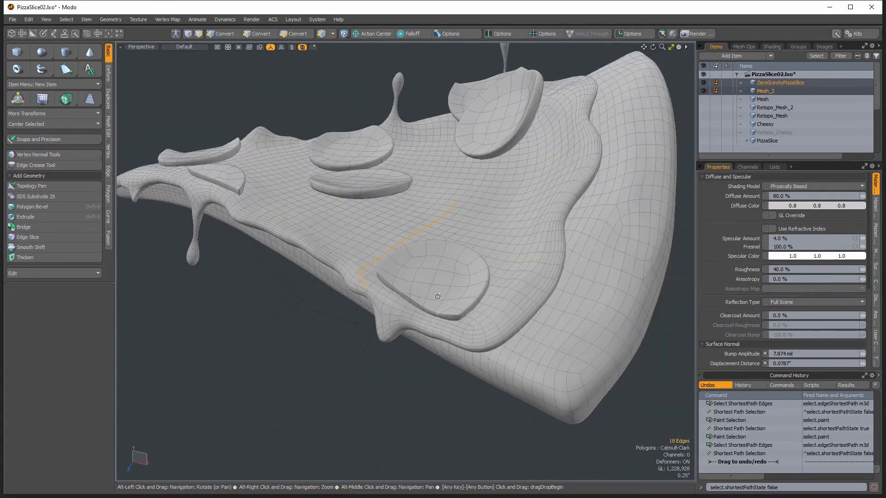
middle_click_drag(438, 296, 360, 332, "alt")
right_click_drag(360, 333, 419, 309, "alt")
left_click_drag(419, 309, 408, 317, "alt")
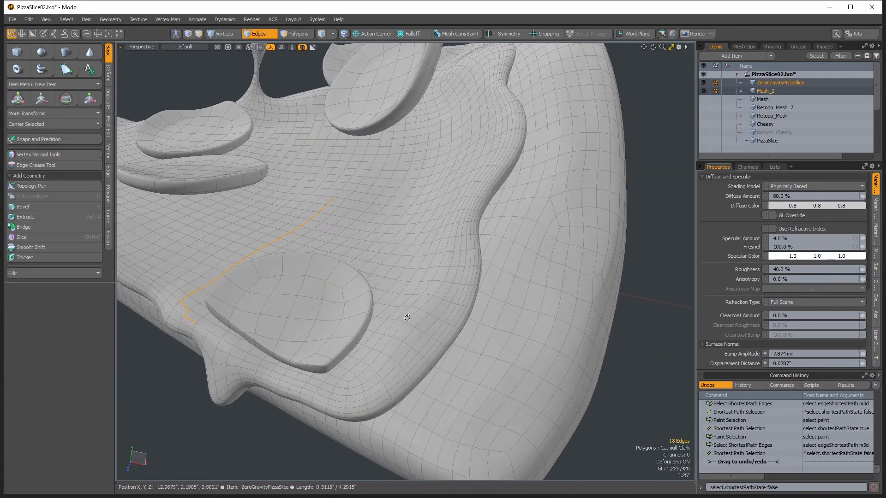
left_click(358, 387, "shift")
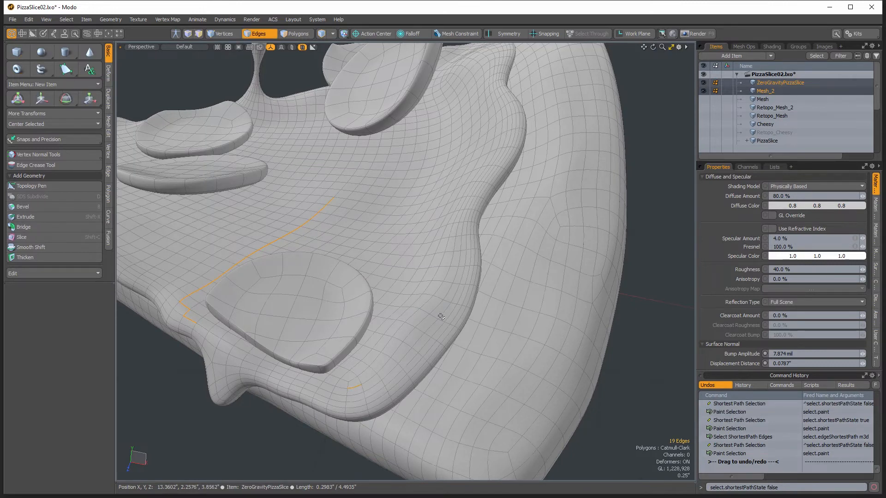
key("g")
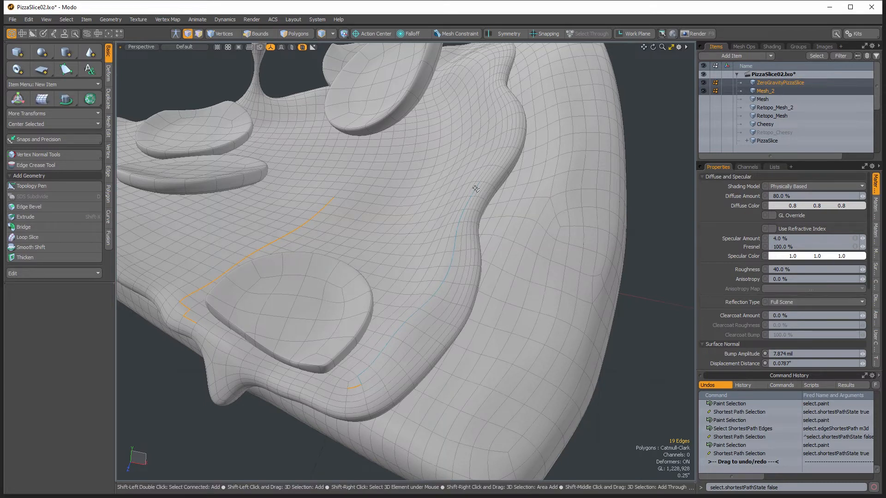
left_click(476, 189)
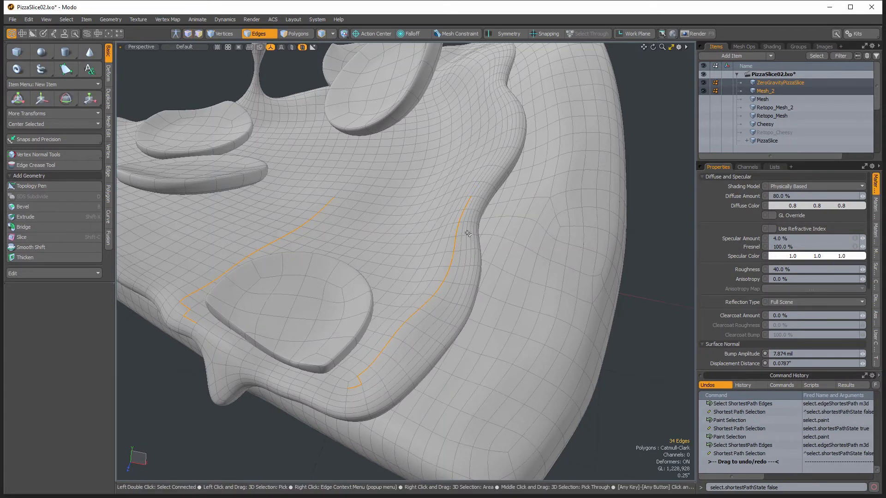
Replace the selection with a shortest edge path running beneath the crust from one cut side of the slice to the other
mouse_move(367, 411)
left_mouse_down("alt")
mouse_move(365, 342)
mouse_move(397, 327)
mouse_move(381, 314)
left_mouse_up("alt")
left_click(365, 342)
right_click_drag(364, 299, 375, 348)
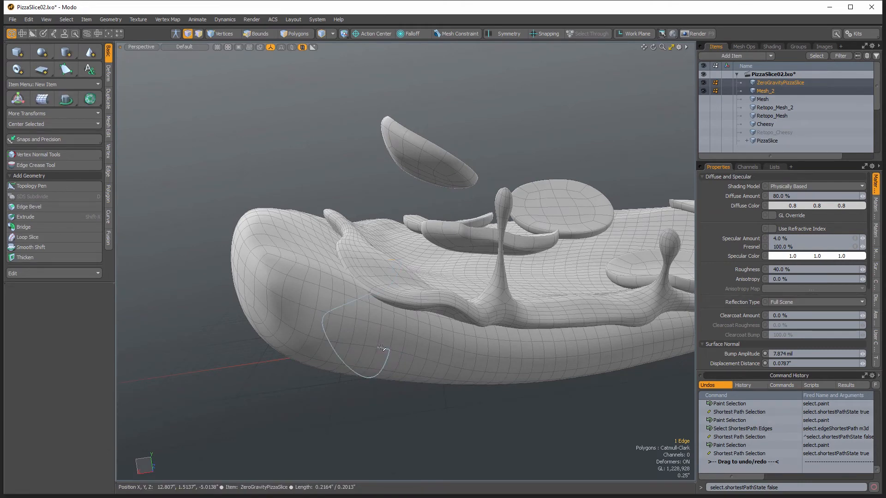
left_click(382, 348, "shift")
left_click_drag(366, 411, 449, 340, "alt")
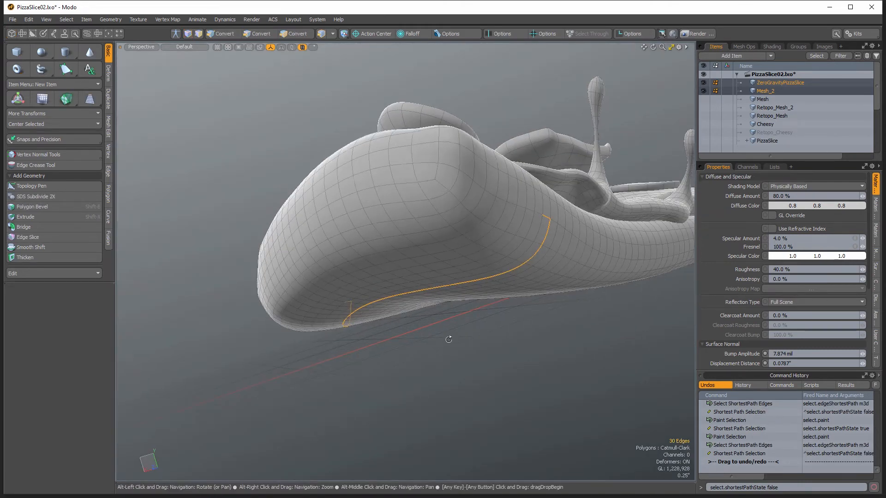
Cut the selected edge path under the crust, and undo both the cut and the path selection
key("ctrl+x")
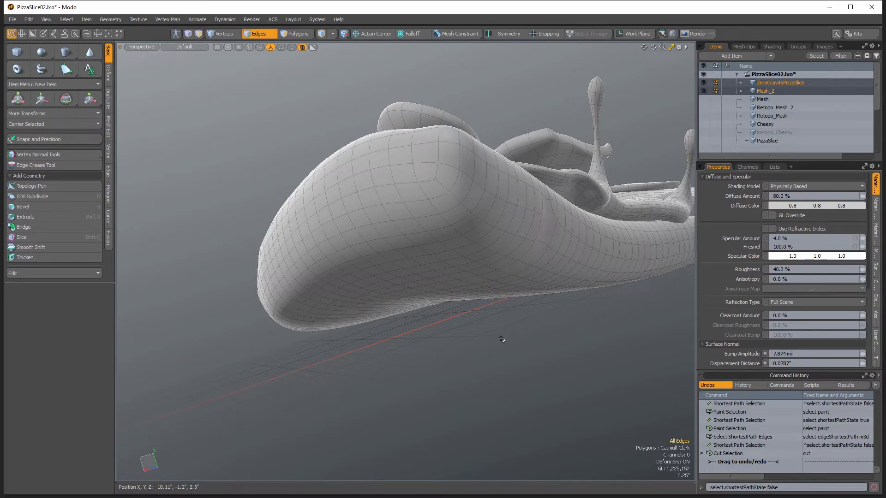
key("ctrl+shift+z")
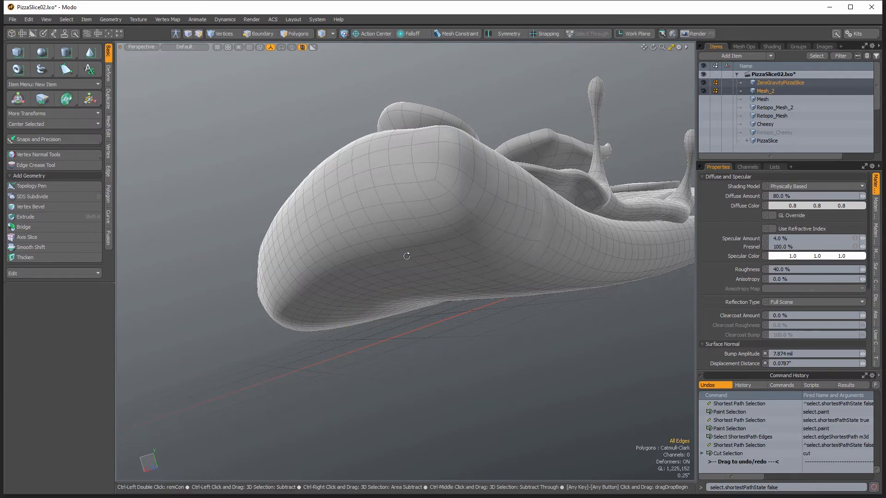
key("ctrl+z")
key("ctrl+z")
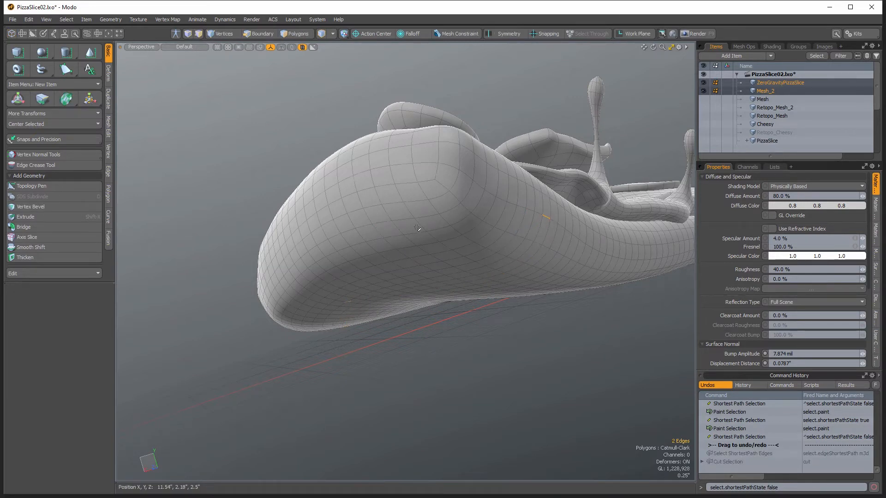
Select a new edge on the crust's cut side and, with Shortest Path Mode on, extend it around to the crust's back
left_click(410, 338)
left_click_drag(392, 231, 503, 268, "alt")
left_click(447, 279)
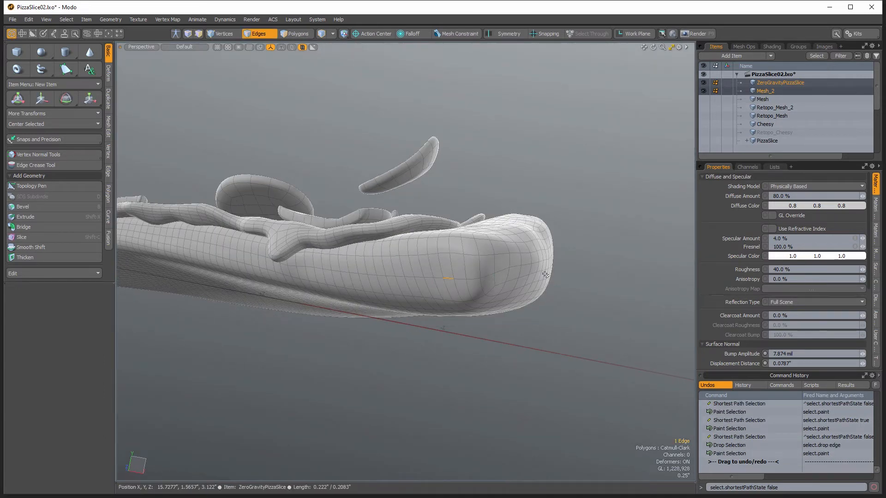
key("shift+g")
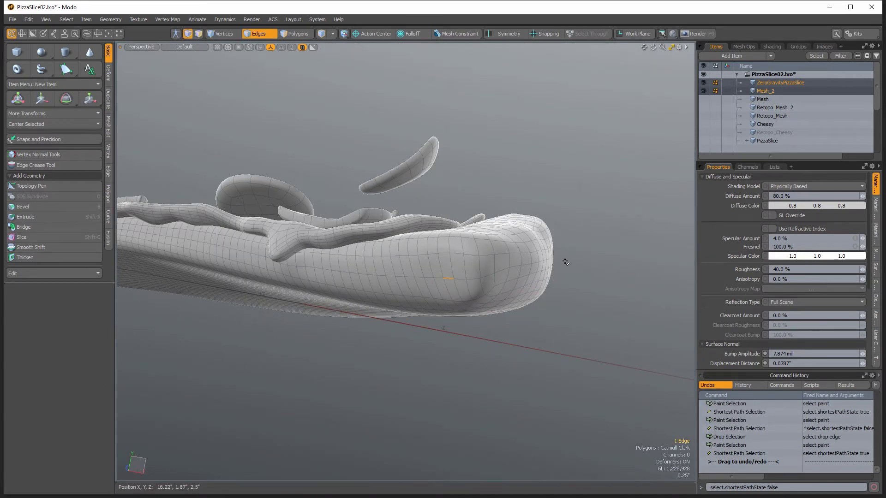
key("p")
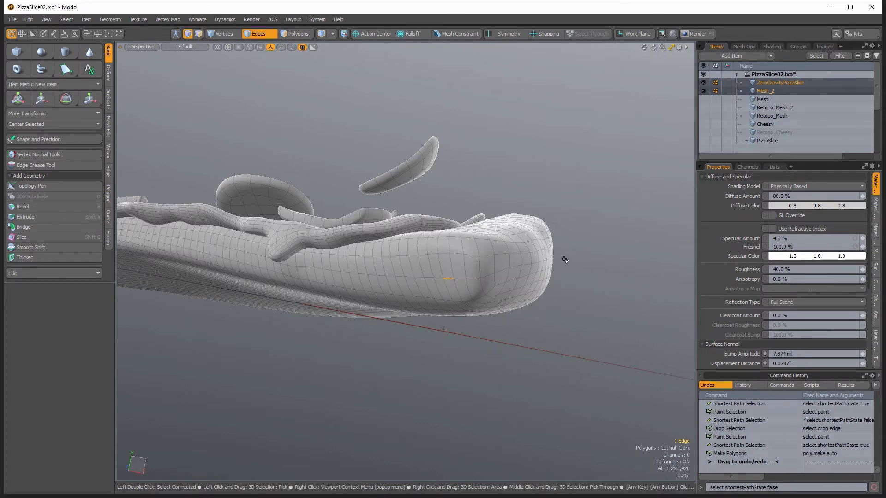
left_click_drag(565, 260, 497, 278, "alt")
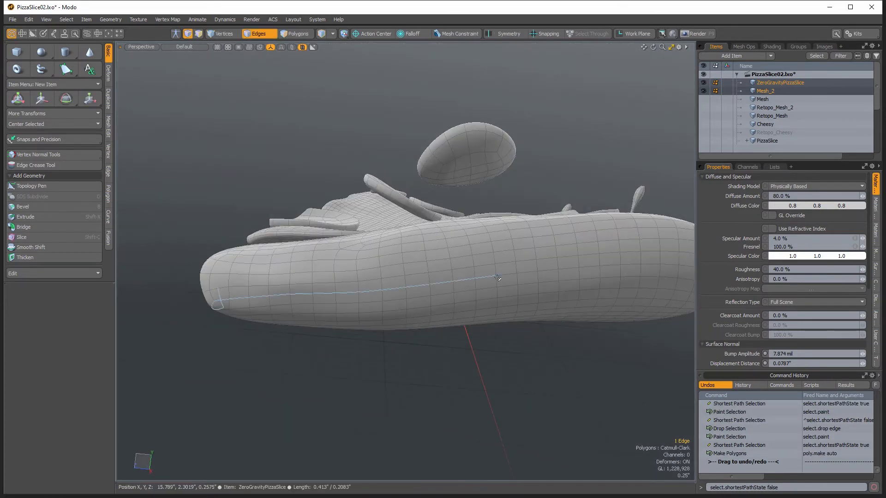
left_click(527, 273)
Continue the shortest-path selection around the crust's other end and along the opposite cut side of the slice
left_click_drag(594, 308, 393, 305, "alt")
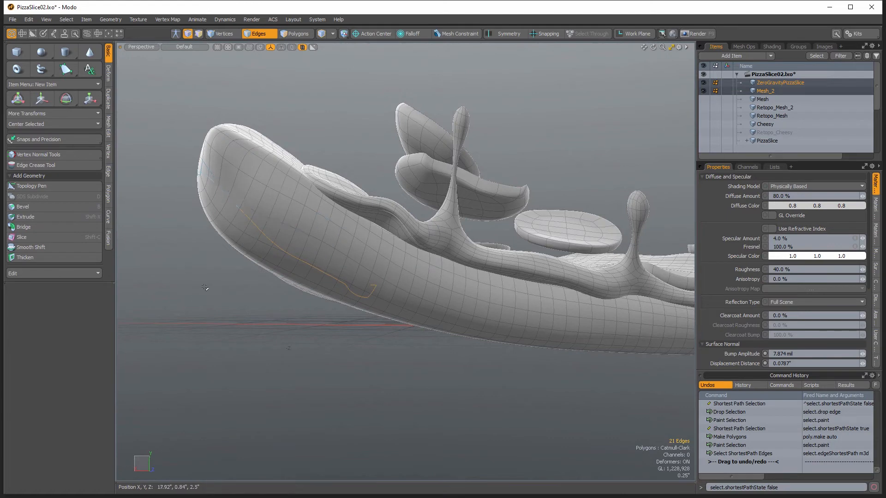
left_click_drag(205, 288, 295, 277, "alt")
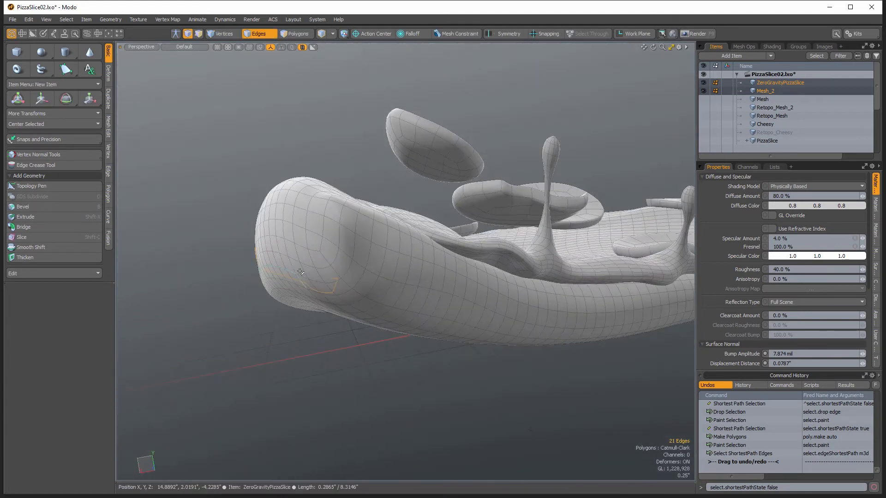
left_click(318, 234)
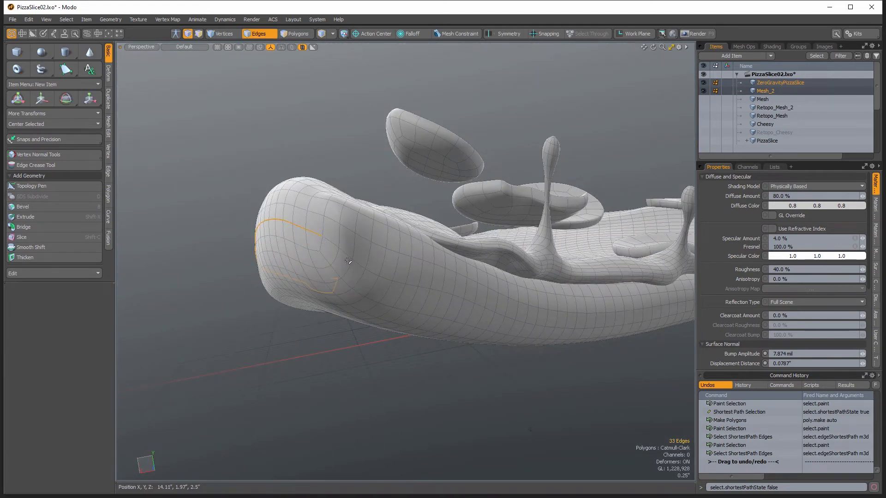
left_click(628, 323)
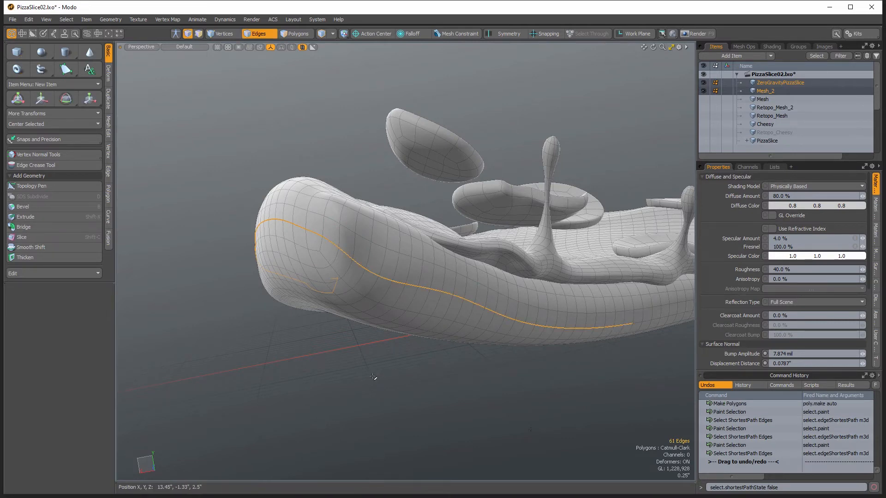
Start a config fragment export and save it as ShortestPath.CFG in the Configs folder
left_click_drag(346, 341, 486, 284, "alt")
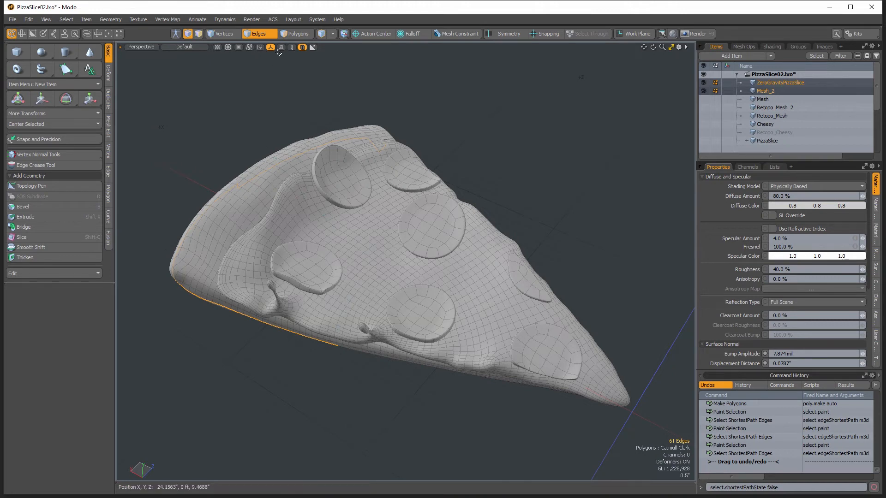
left_click(13, 20)
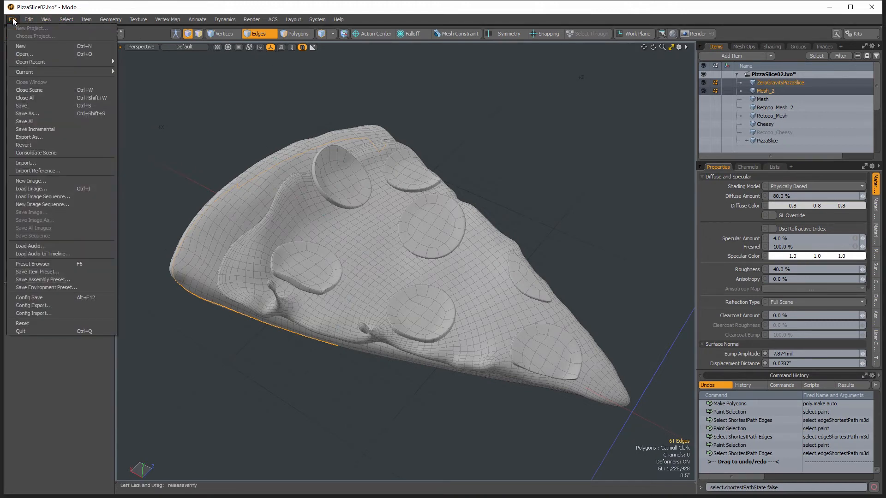
left_click(41, 308)
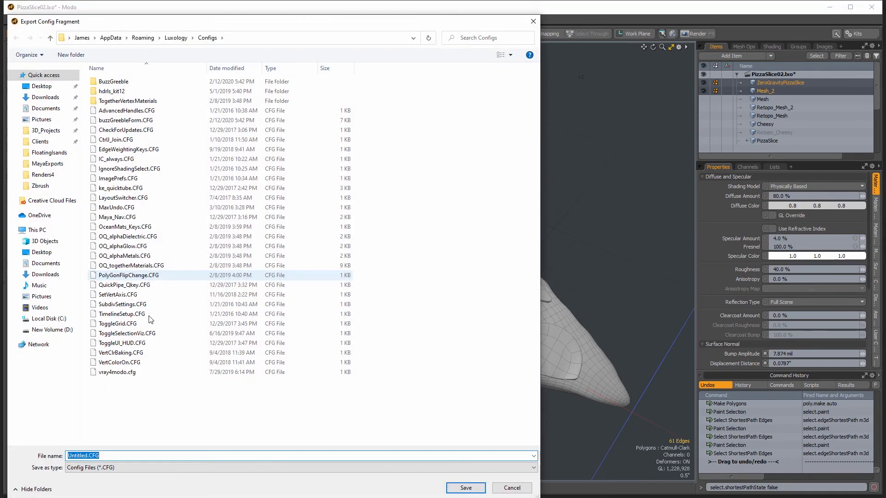
left_click(88, 456)
left_click_drag(87, 456, 1, 456)
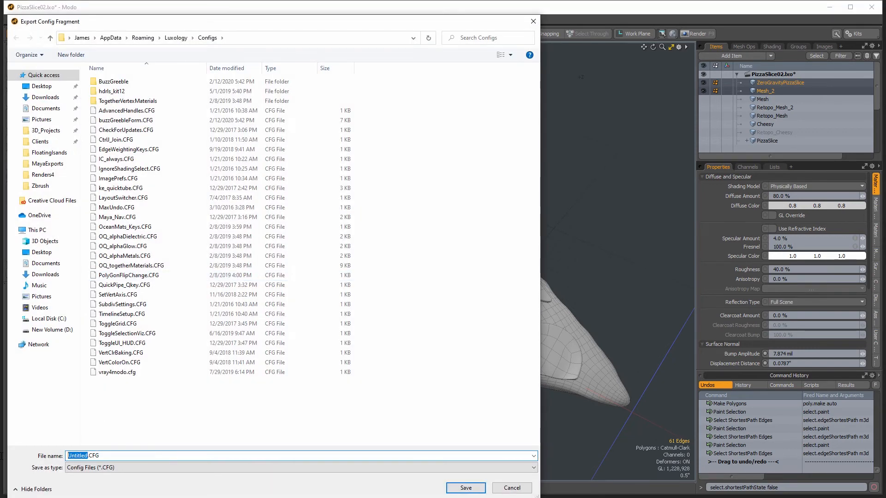
type("Shortest")
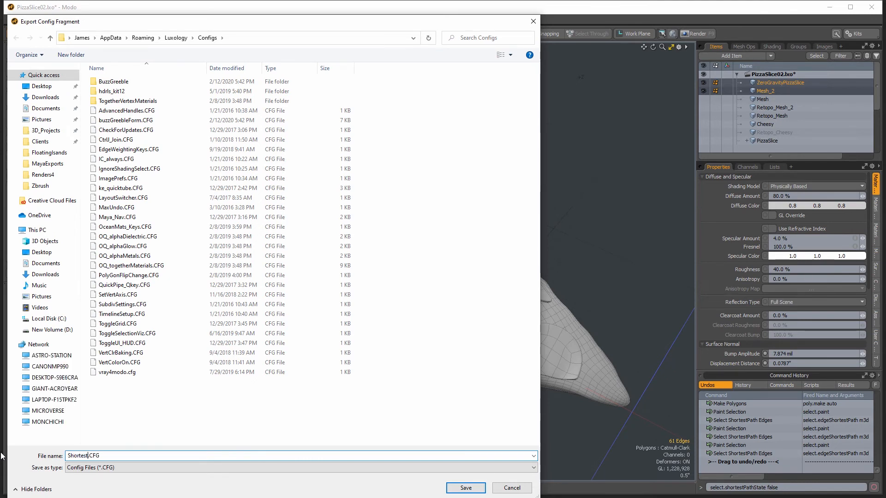
type("Path")
left_click_drag(262, 15, 391, 32)
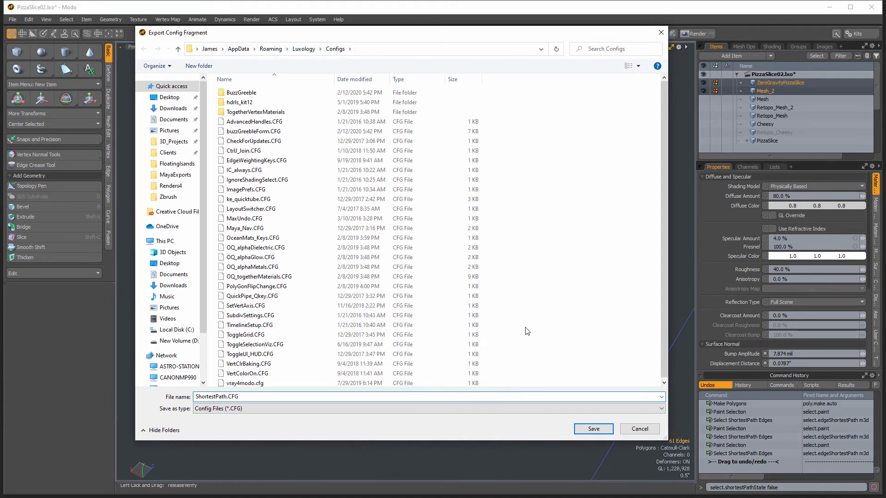
left_click(587, 427)
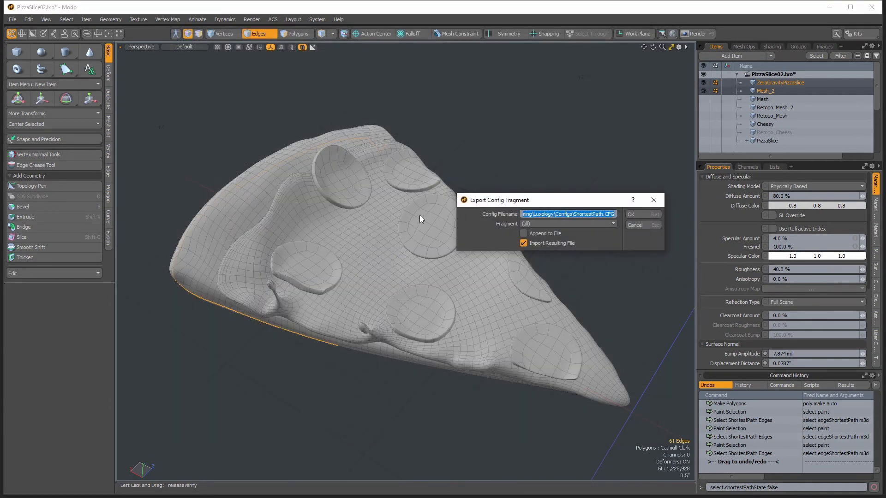
Limit the exported config fragment to Input Mappings and complete the export
left_click(536, 224)
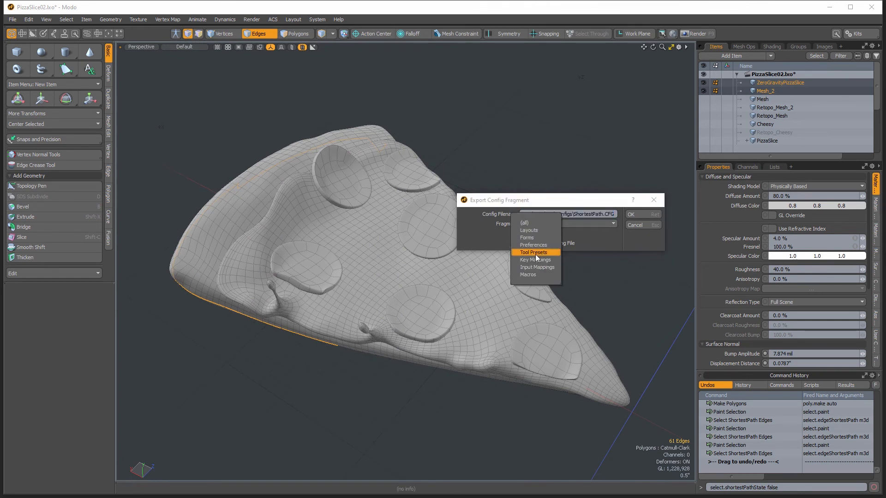
left_click(535, 267)
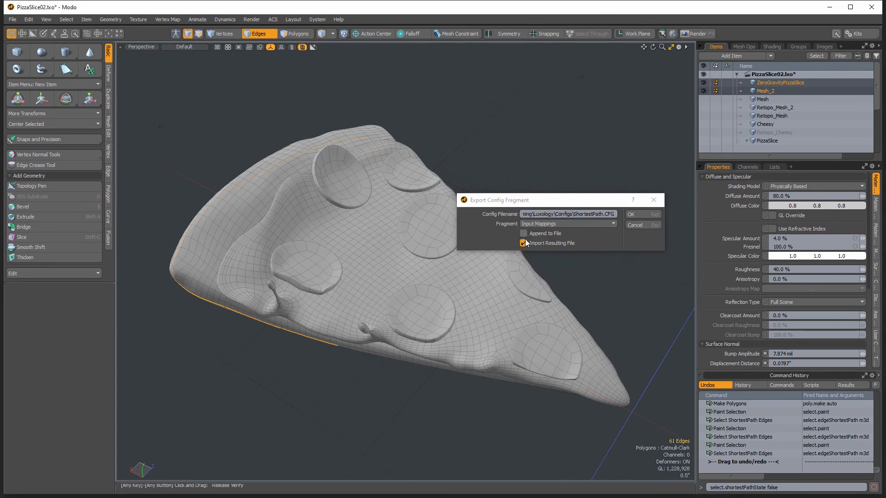
left_click(641, 215)
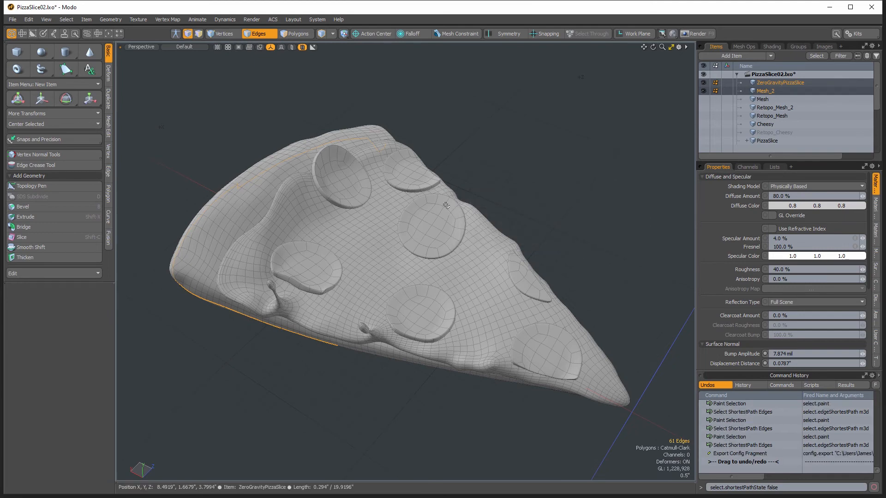
Open the user configs folder, inspect ShortestPath.CFG in Notepad, and close both the file and the folder
left_click(325, 21)
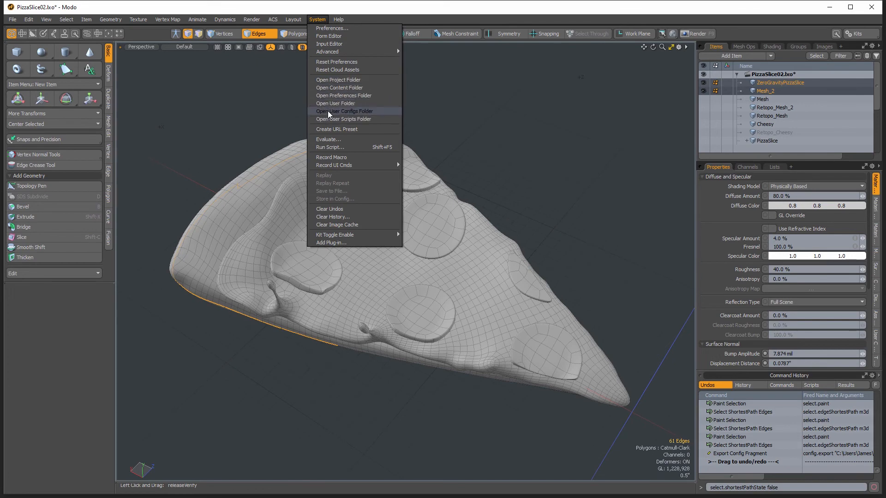
left_click(328, 112)
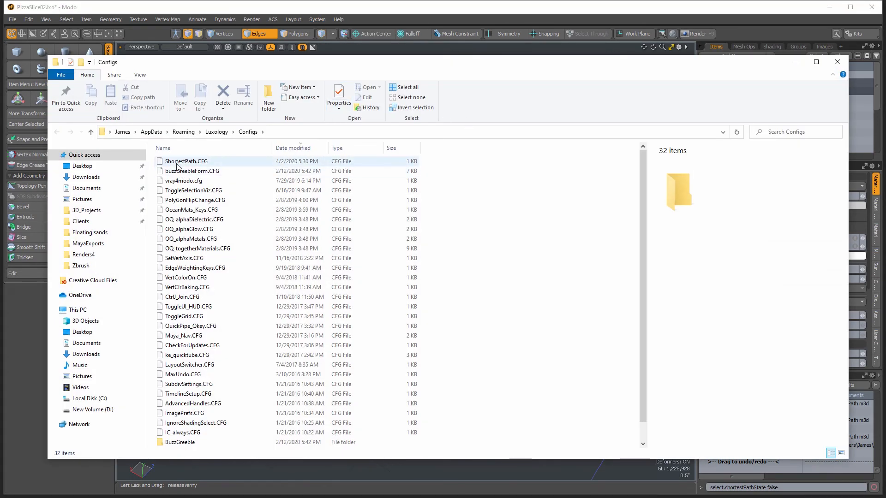
left_click(178, 163)
double_click(178, 163)
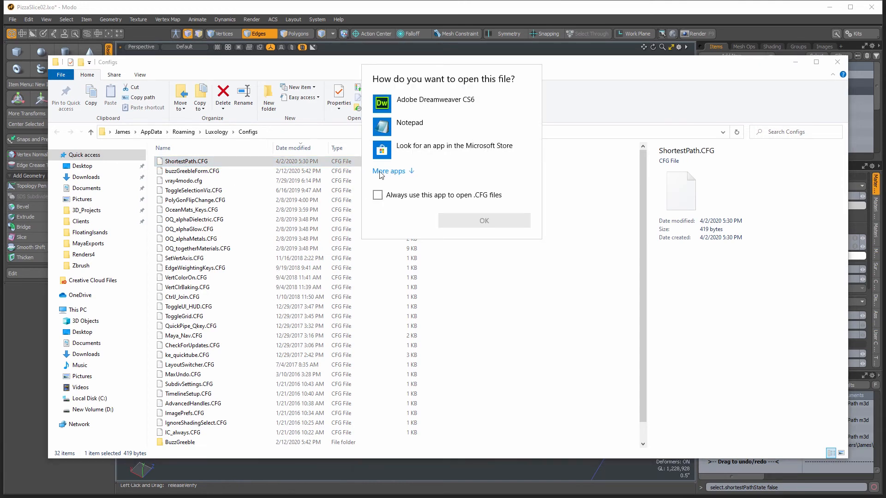
left_click(388, 129)
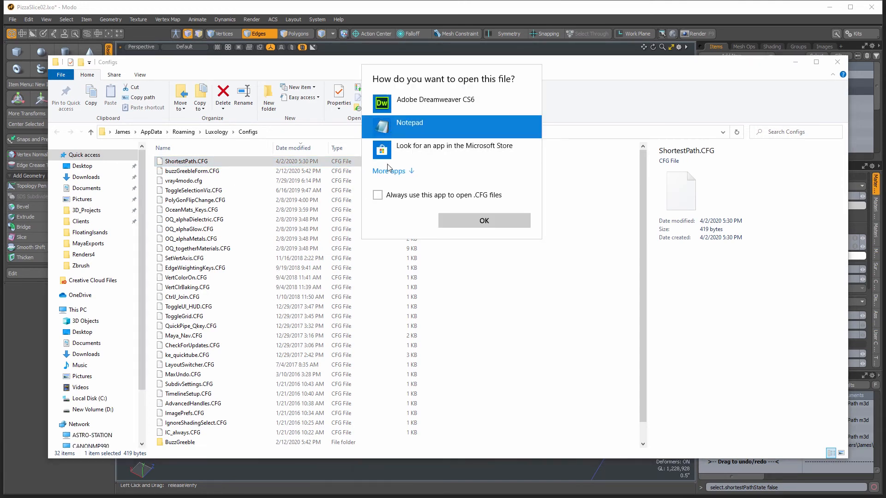
left_click(474, 220)
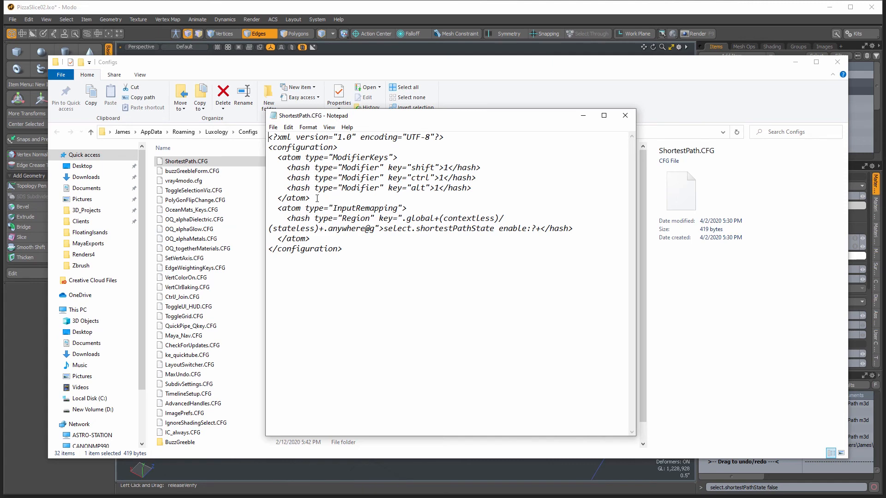
left_click(631, 115)
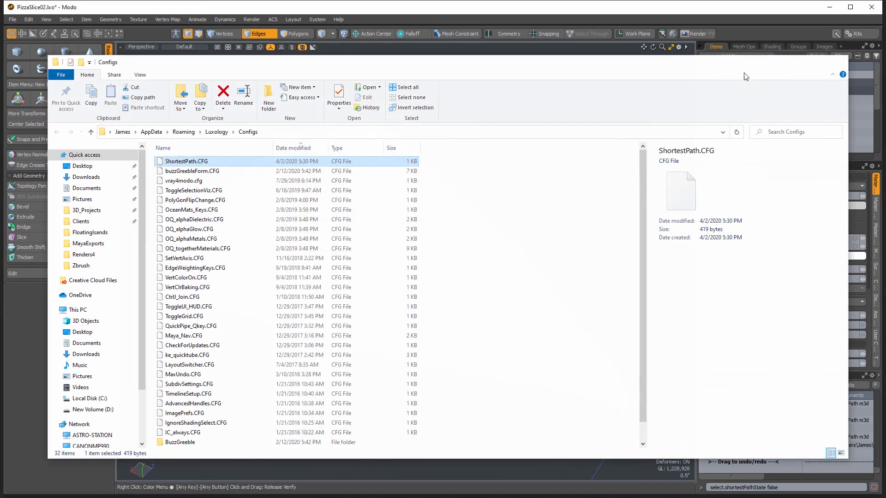
left_click(838, 62)
Drop the edge selection on the pizza slice
left_click(480, 110)
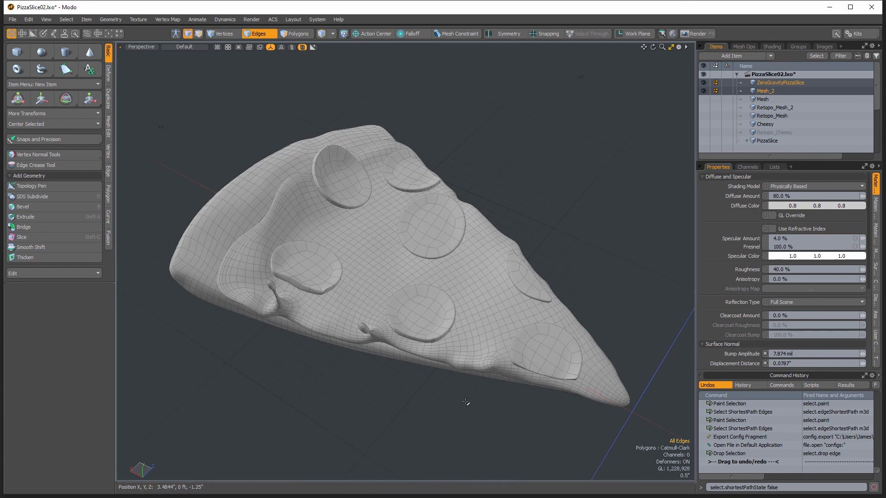
key("alt")
mouse_move(443, 393)
left_mouse_down("alt")
mouse_move(455, 354)
mouse_move(448, 390)
left_mouse_up("alt")
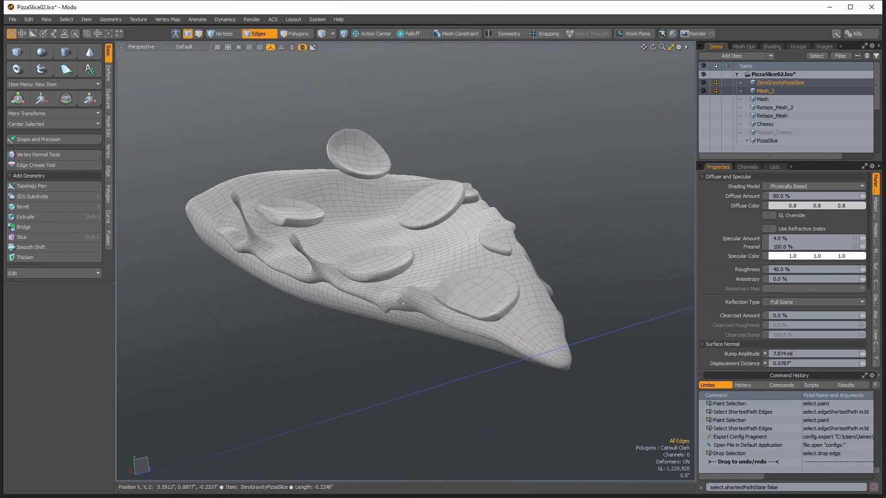